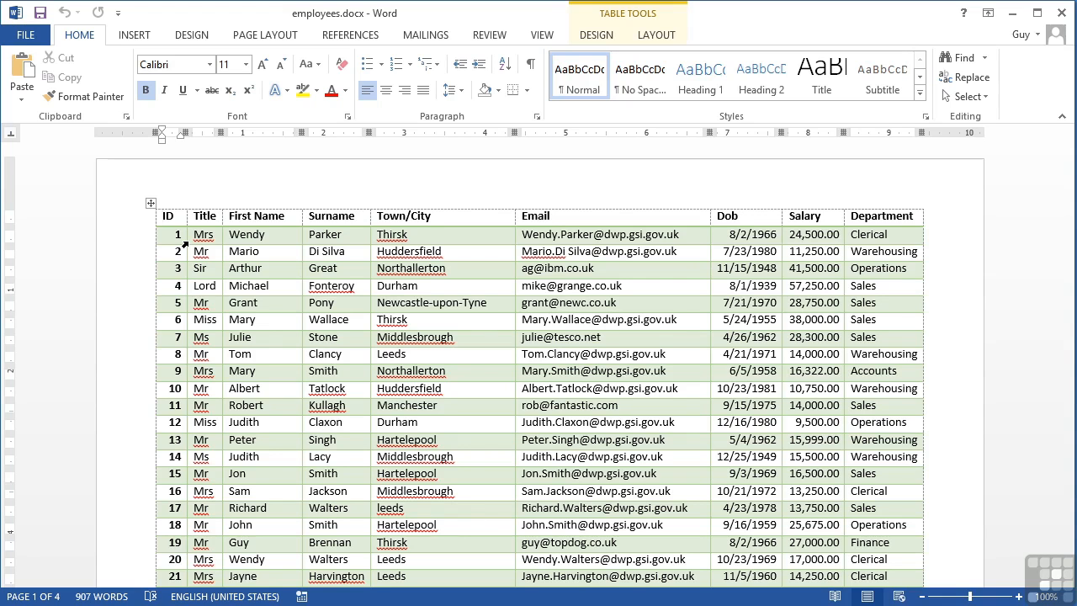
- Switch to the departmentMove.docx letter and view the available mail merge document types
{"action": "key", "text": "alt+Tab"}
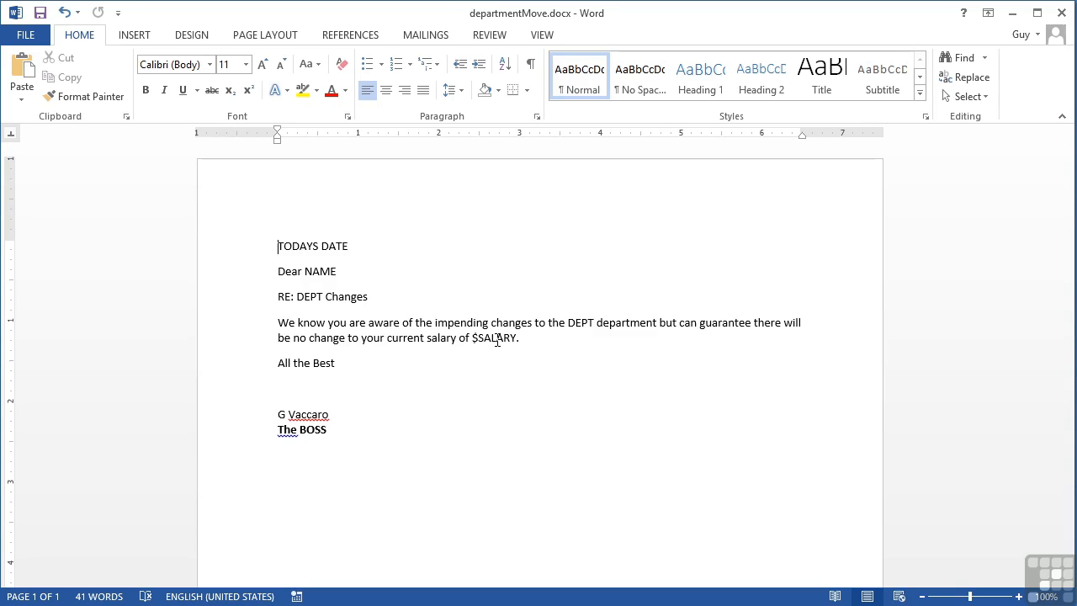
{"action": "left_click", "coordinate": [429, 39]}
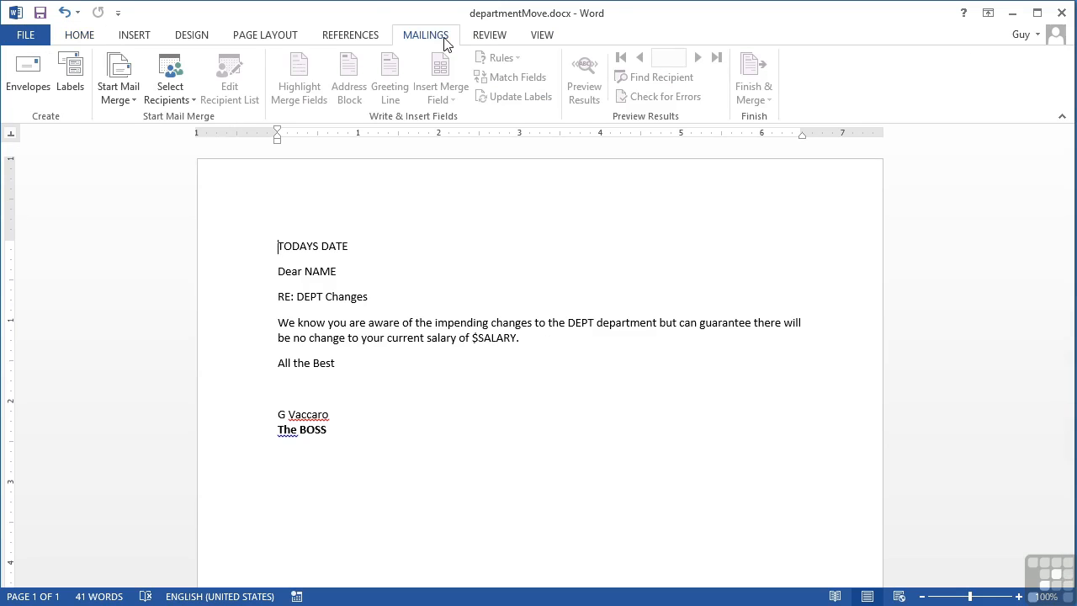
{"action": "left_click", "coordinate": [122, 92]}
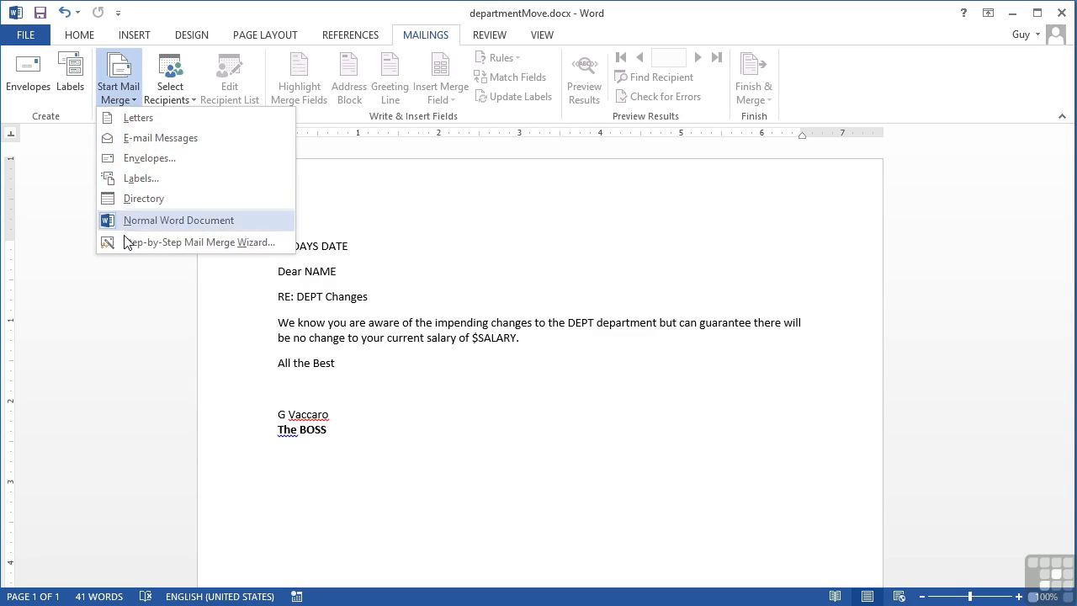
{"action": "left_click", "coordinate": [137, 102]}
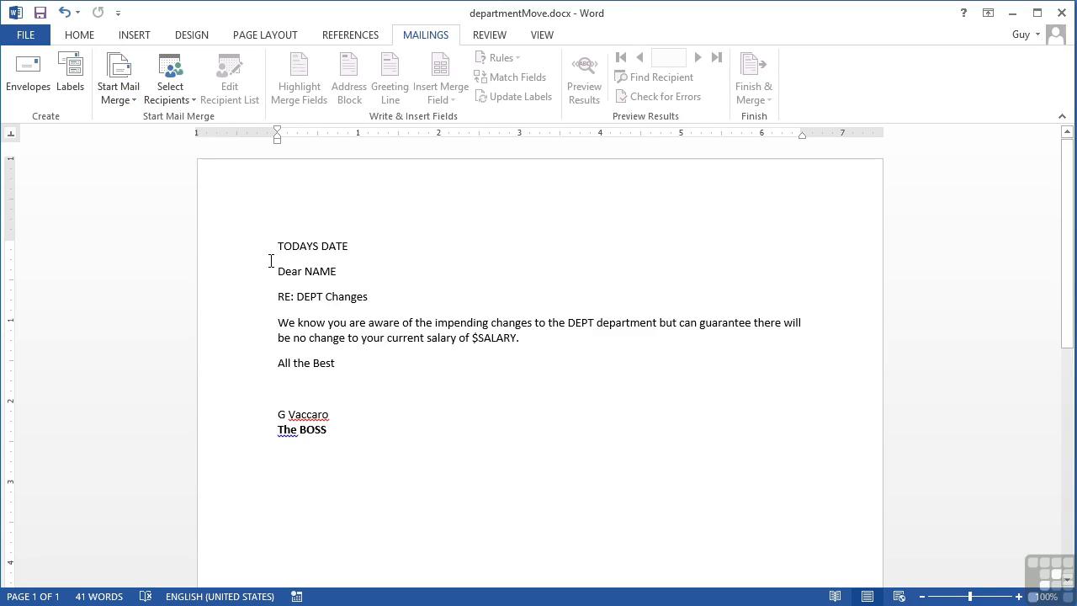
- Use the existing list employees.docx from the WorkingFiles folder's Chapter 11 subfolder as the mail merge recipients
{"action": "left_click", "coordinate": [183, 105]}
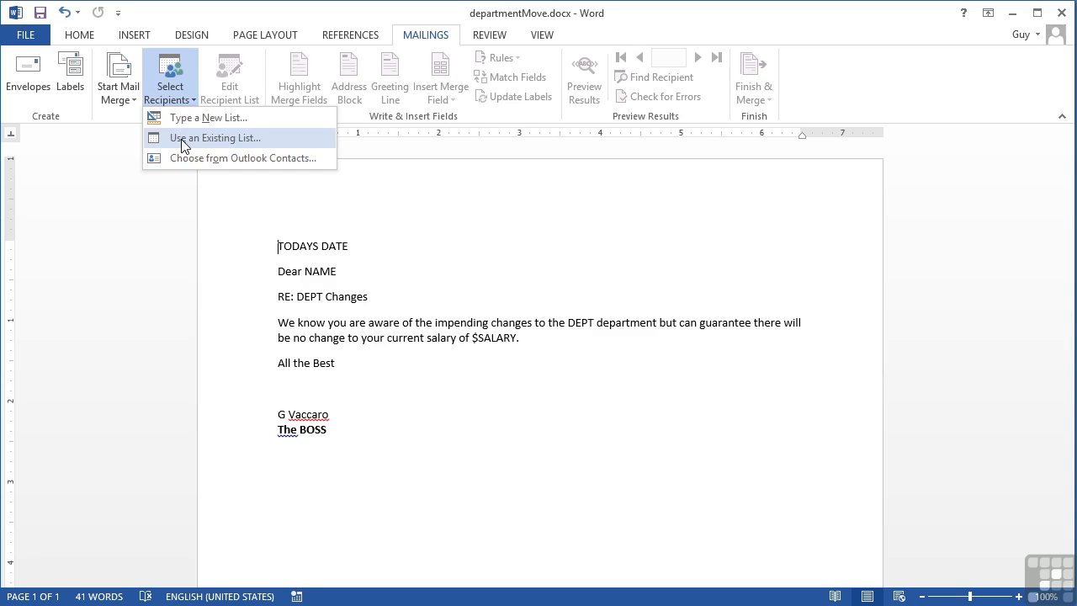
{"action": "left_click", "coordinate": [182, 141]}
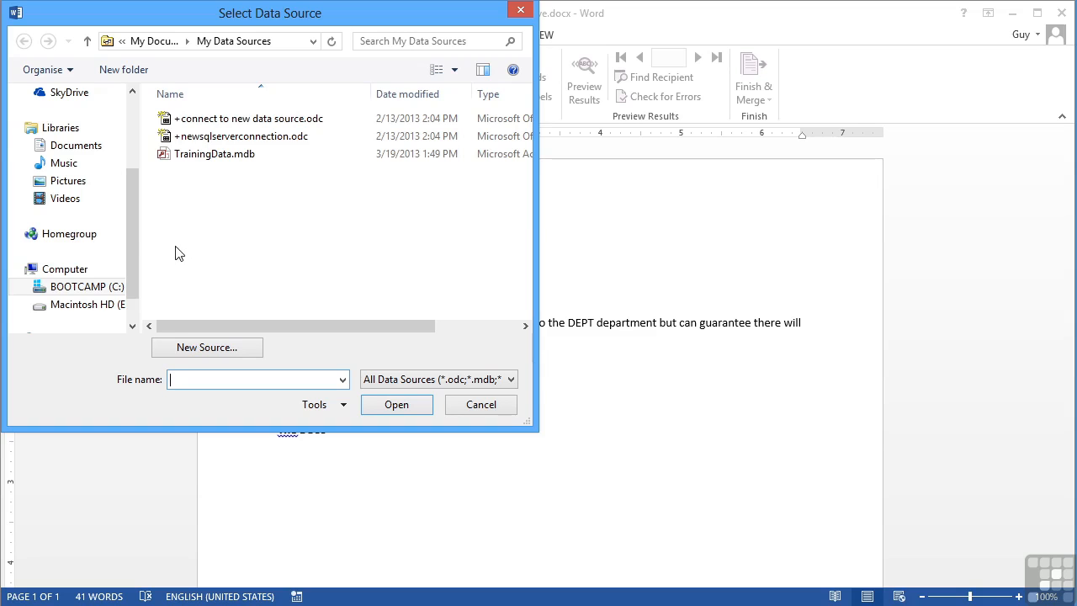
{"action": "scroll", "coordinate": [134, 226], "scroll_direction": "up", "scroll_amount": 2}
{"action": "scroll", "coordinate": [132, 220], "scroll_direction": "down", "scroll_amount": 2}
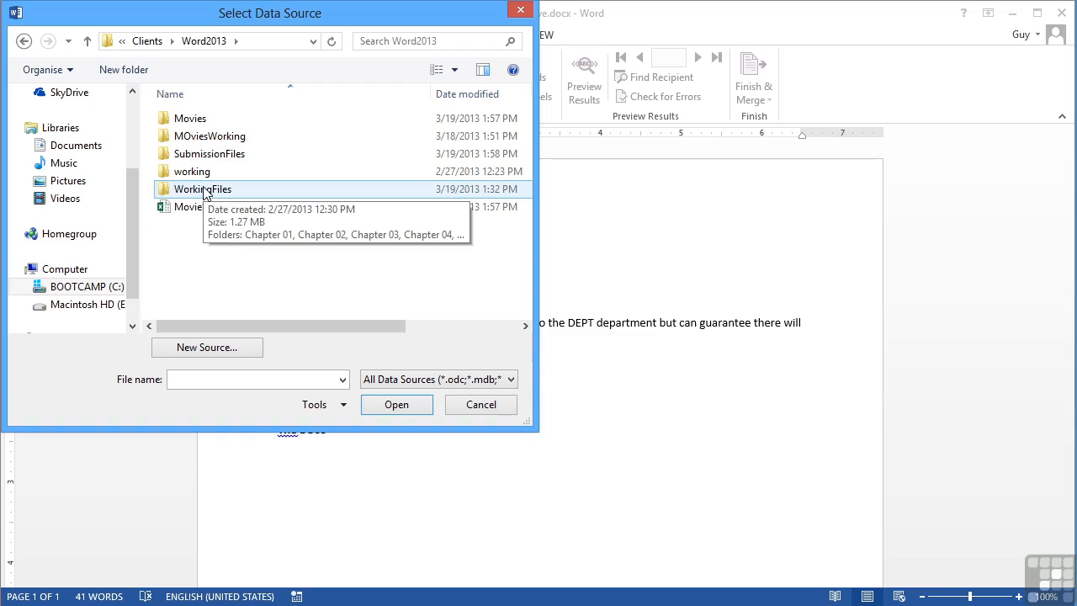
{"action": "double_click", "coordinate": [205, 190]}
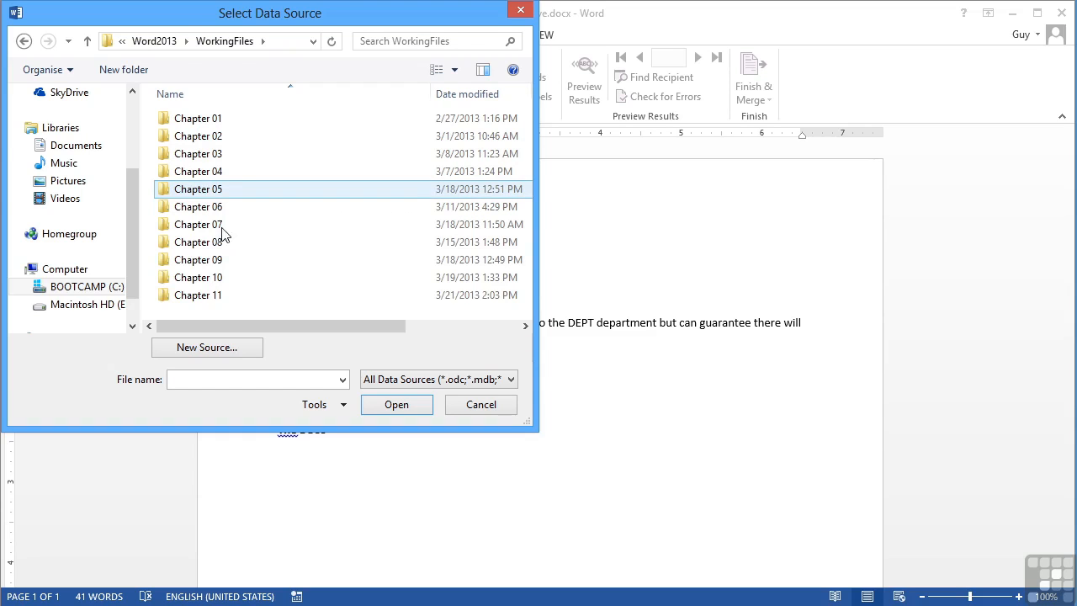
{"action": "double_click", "coordinate": [215, 300]}
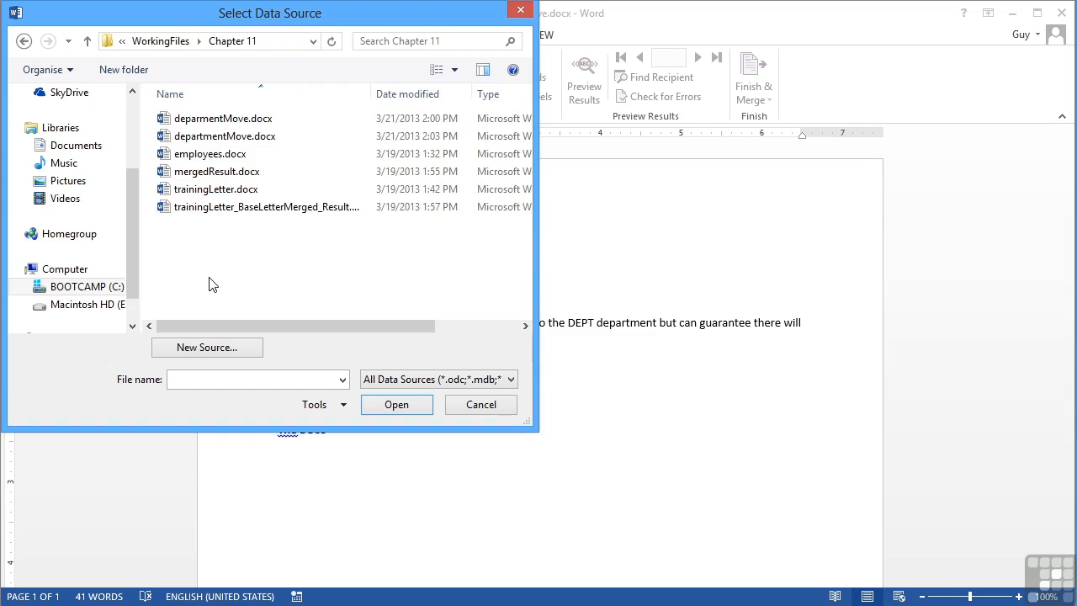
{"action": "left_click", "coordinate": [216, 158]}
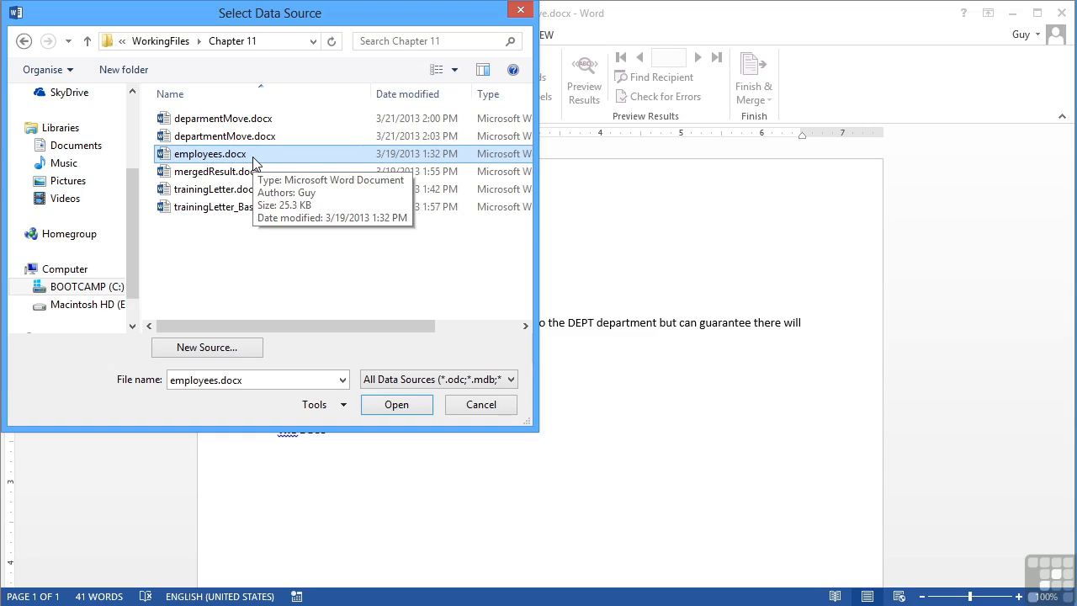
{"action": "left_click", "coordinate": [404, 408]}
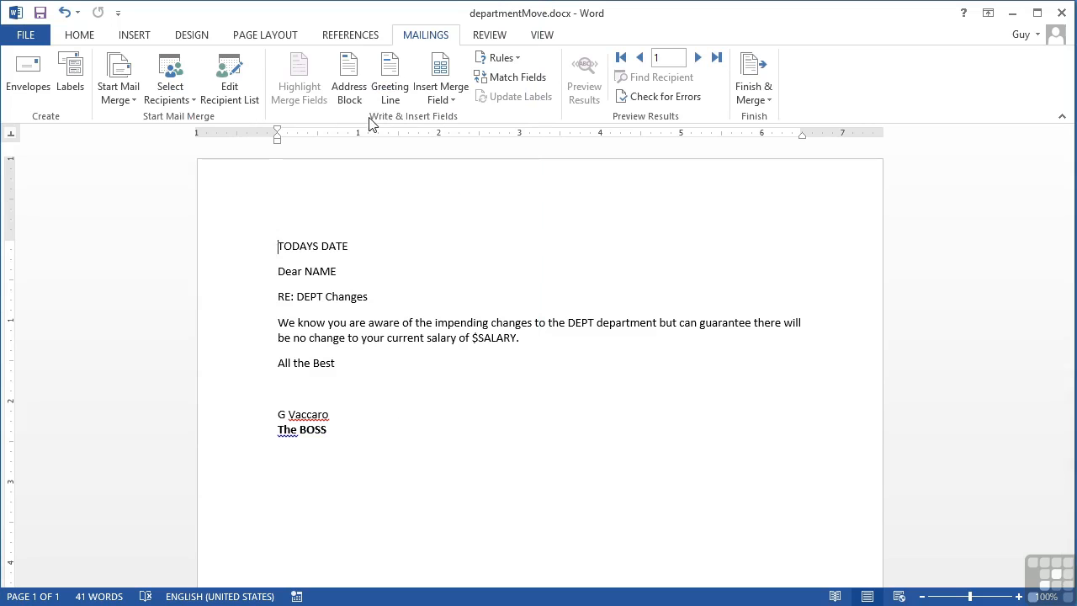
- Replace the NAME placeholder after "Dear" with the First_Name merge field
{"action": "left_click", "coordinate": [454, 100]}
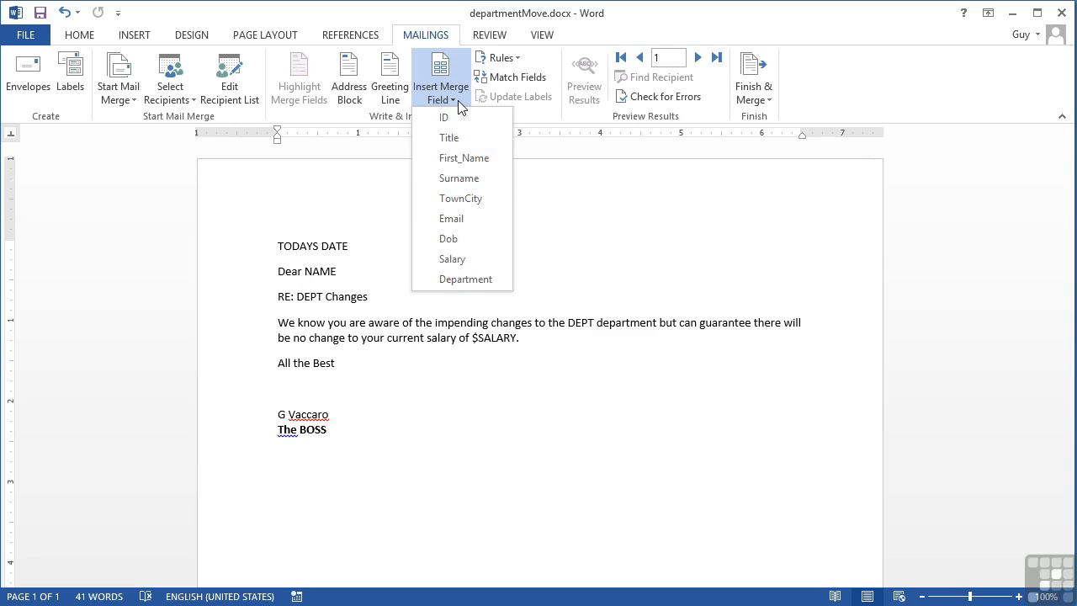
{"action": "left_click", "coordinate": [355, 250]}
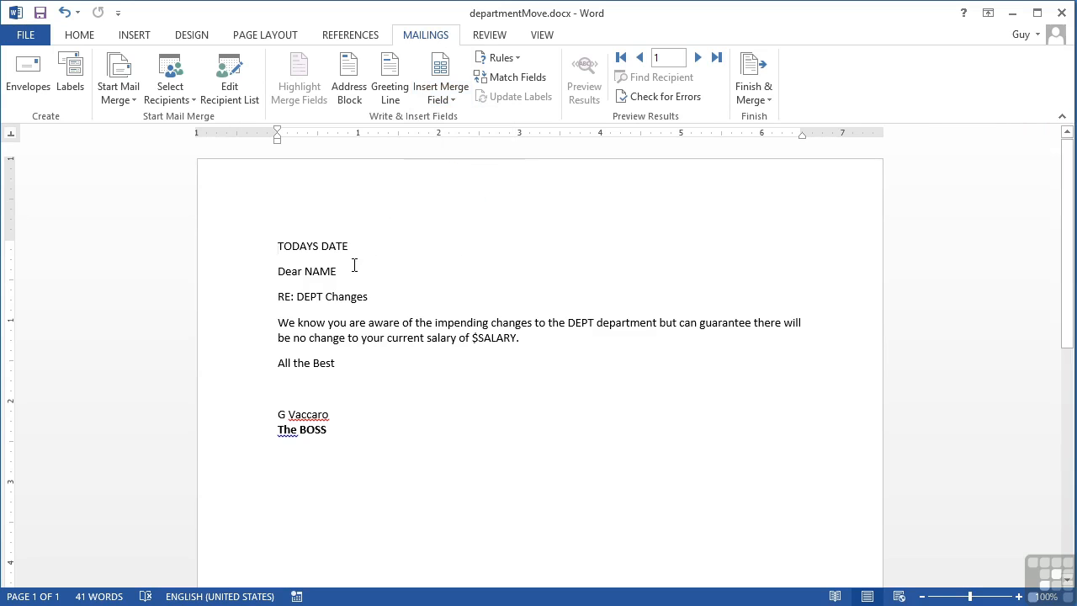
{"action": "double_click", "coordinate": [330, 271]}
{"action": "key", "text": "Delete"}
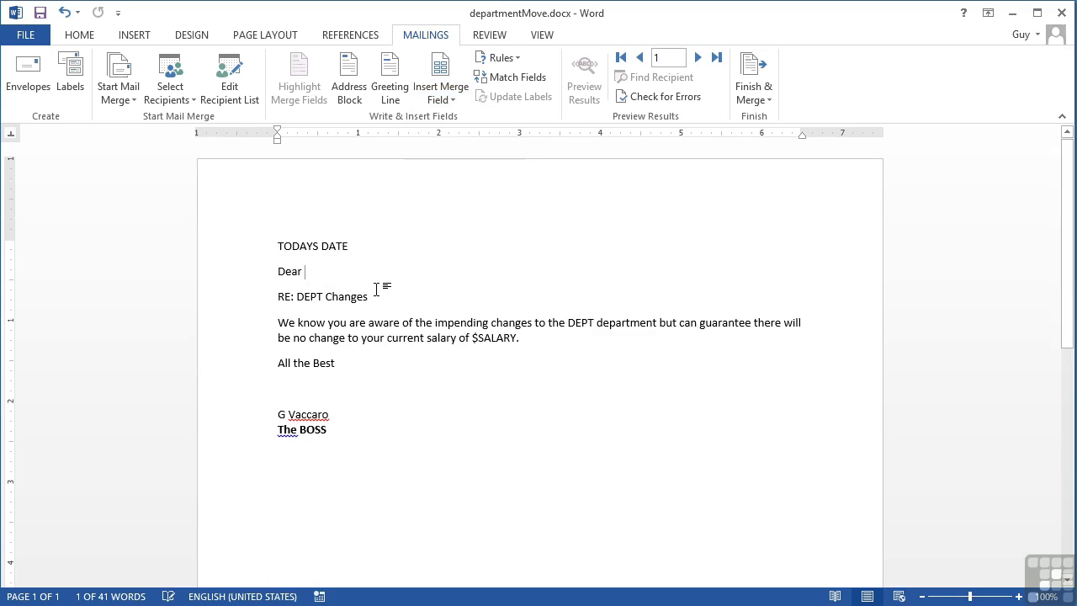
{"action": "left_click", "coordinate": [445, 101]}
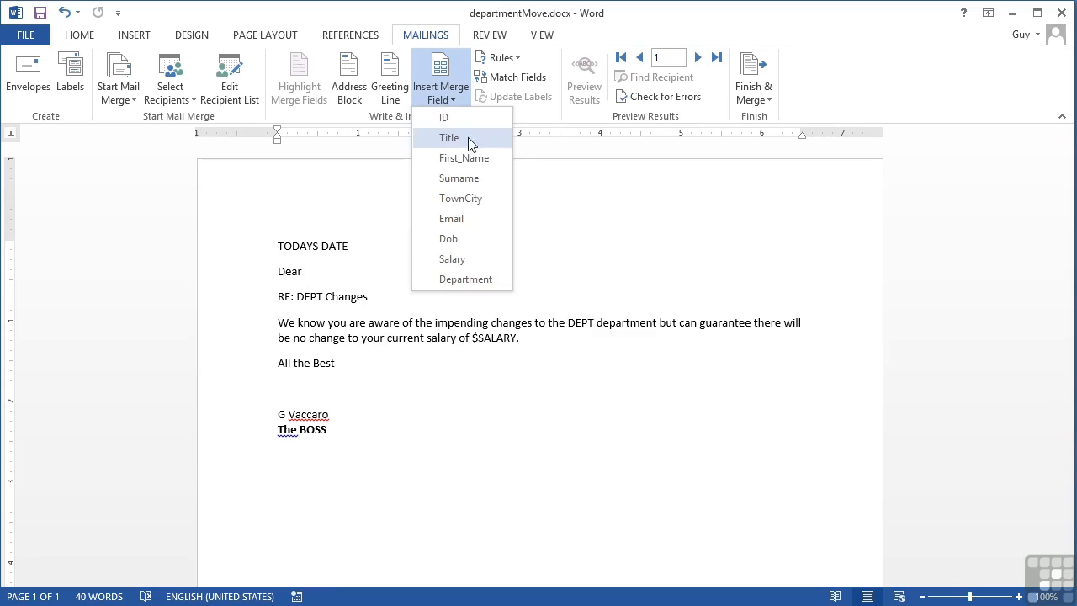
{"action": "left_click", "coordinate": [465, 154]}
- Replace the DEPT placeholder in the "RE:" line with the Department merge field
{"action": "double_click", "coordinate": [308, 297]}
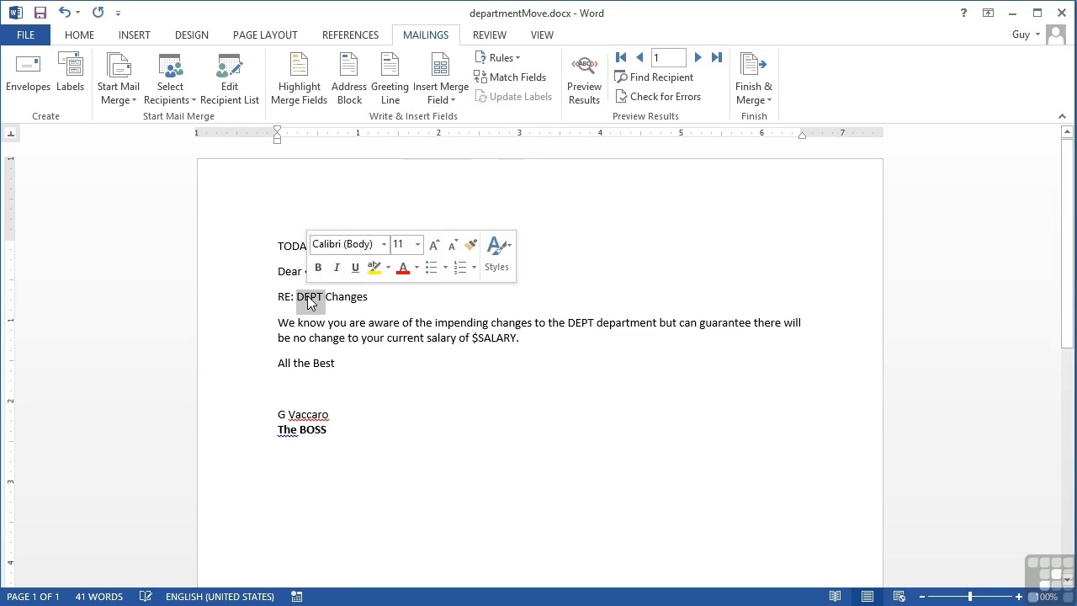
{"action": "key", "text": "Delete"}
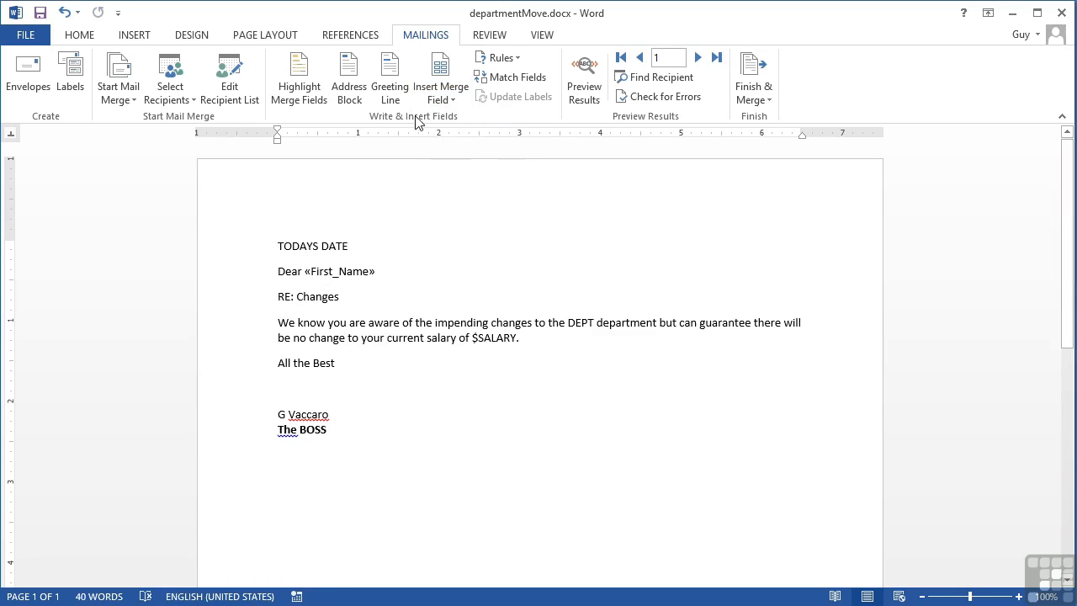
{"action": "left_click", "coordinate": [433, 100]}
{"action": "left_click", "coordinate": [482, 280]}
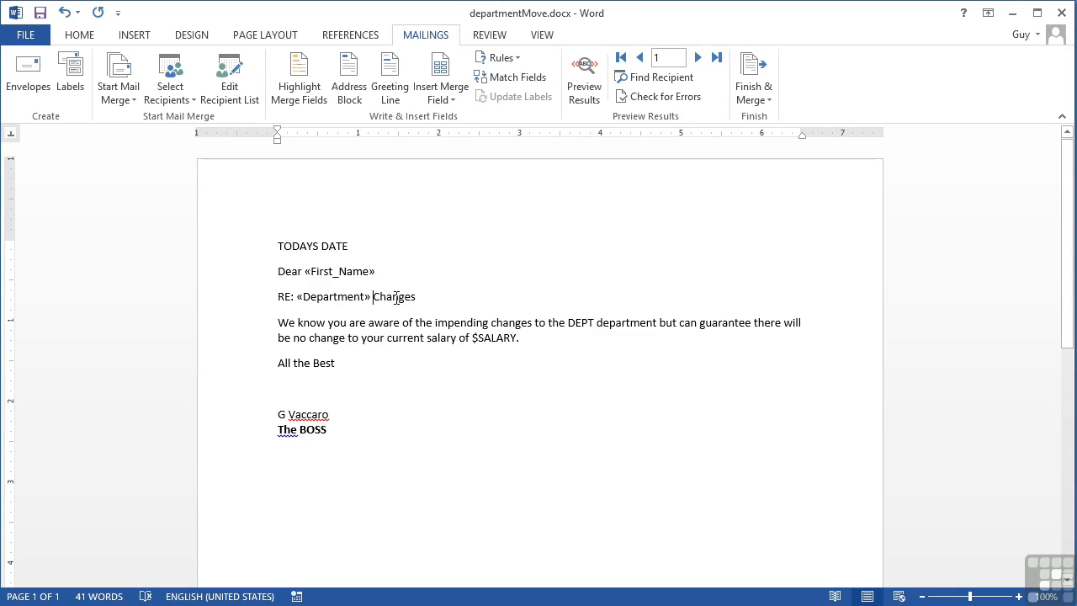
- Replace the DEPT placeholder in the body paragraph with the Department merge field
{"action": "double_click", "coordinate": [581, 324]}
{"action": "key", "text": "Delete"}
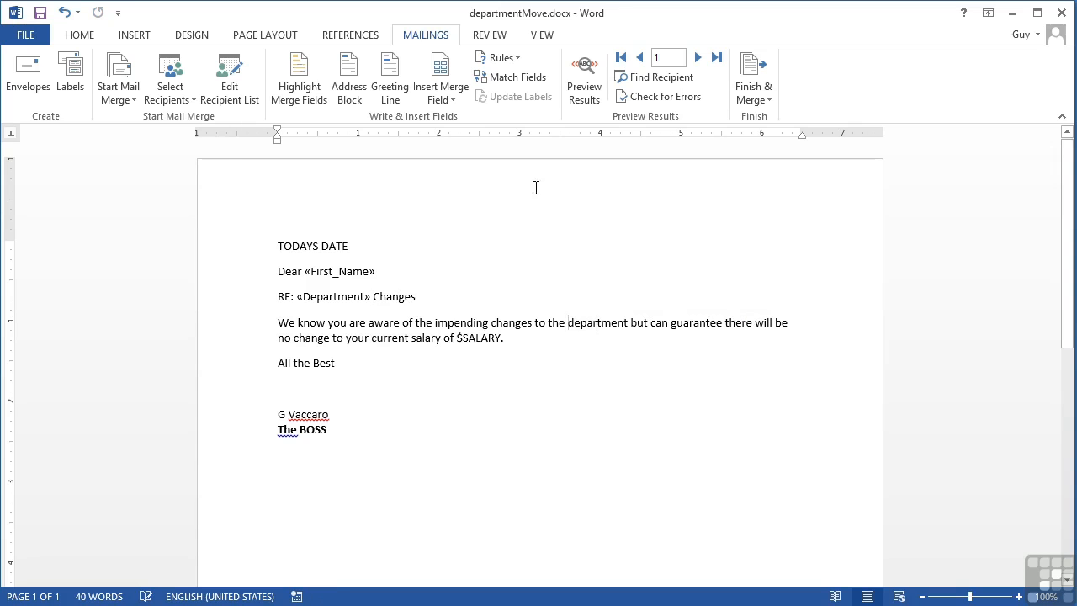
{"action": "left_click", "coordinate": [453, 100]}
{"action": "left_click", "coordinate": [470, 278]}
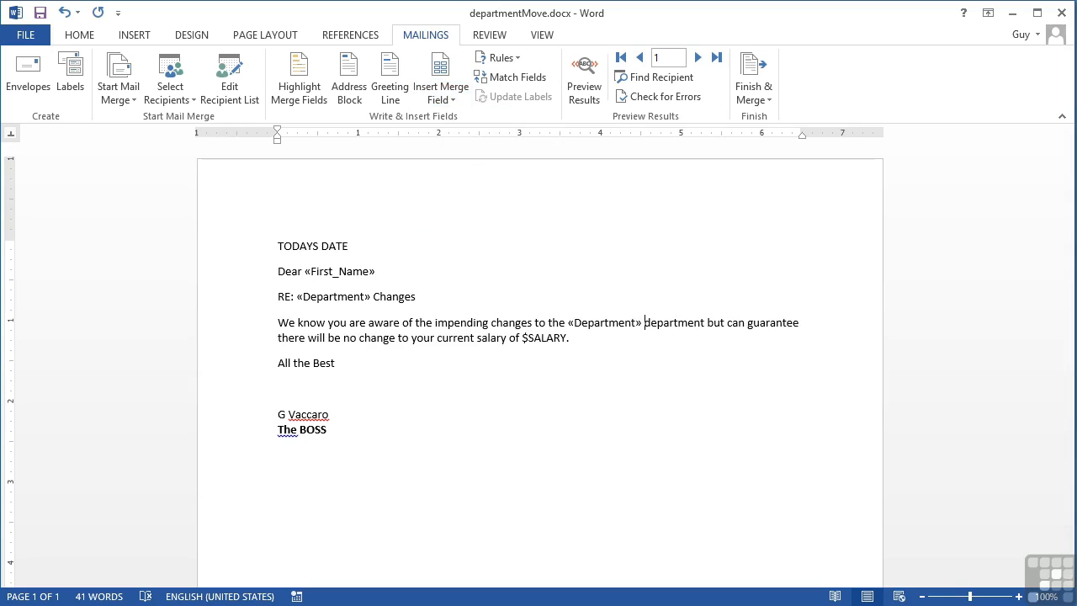
- Replace the SALARY placeholder with the Salary merge field, keeping the dollar sign in front of it
{"action": "double_click", "coordinate": [540, 340]}
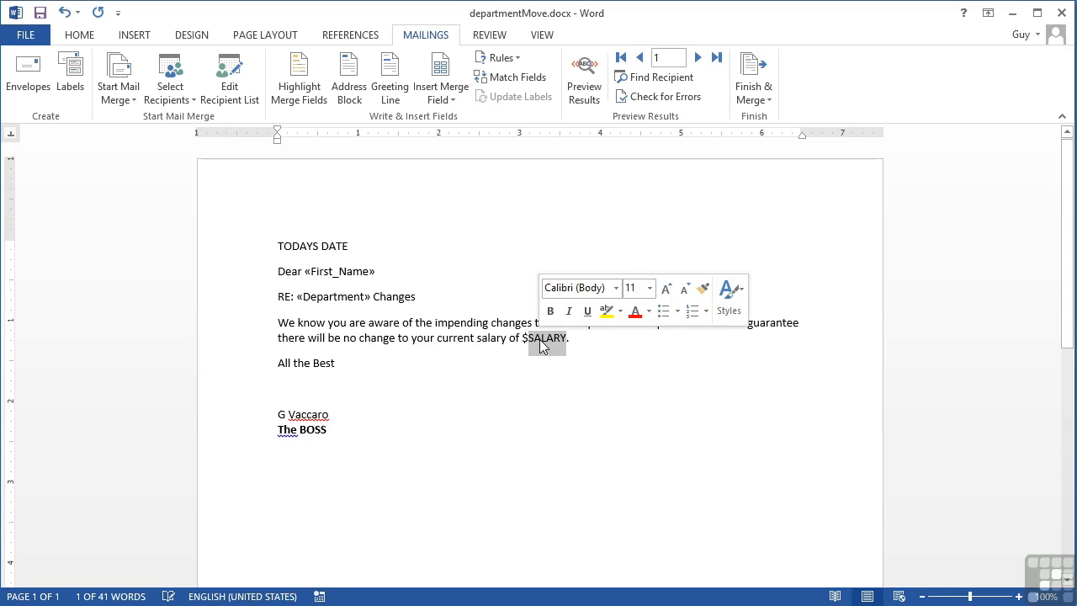
{"action": "key", "text": "Delete"}
{"action": "left_click", "coordinate": [444, 100]}
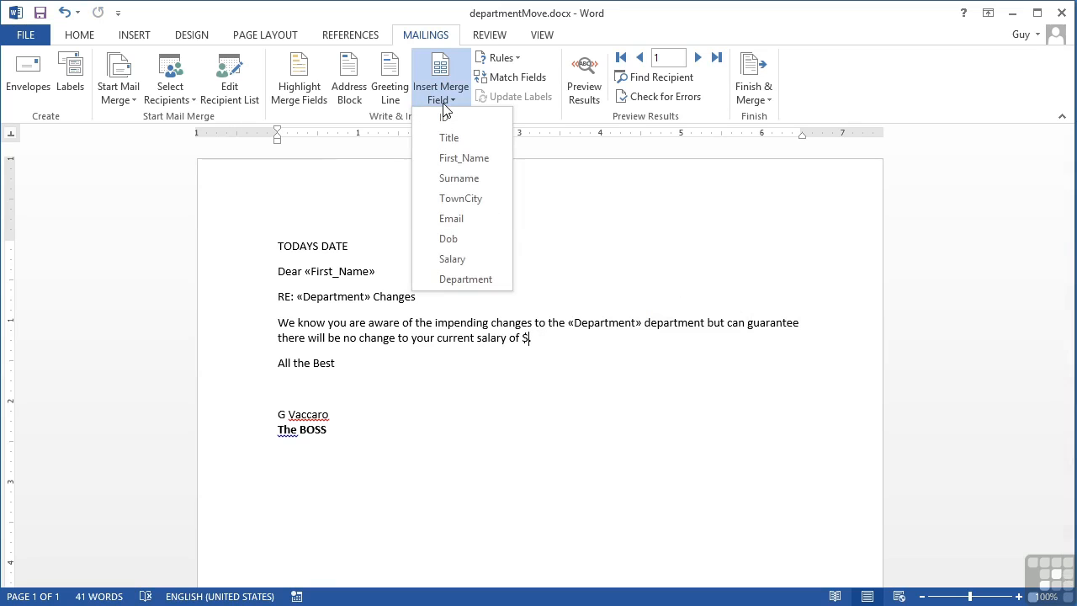
{"action": "left_click", "coordinate": [469, 256]}
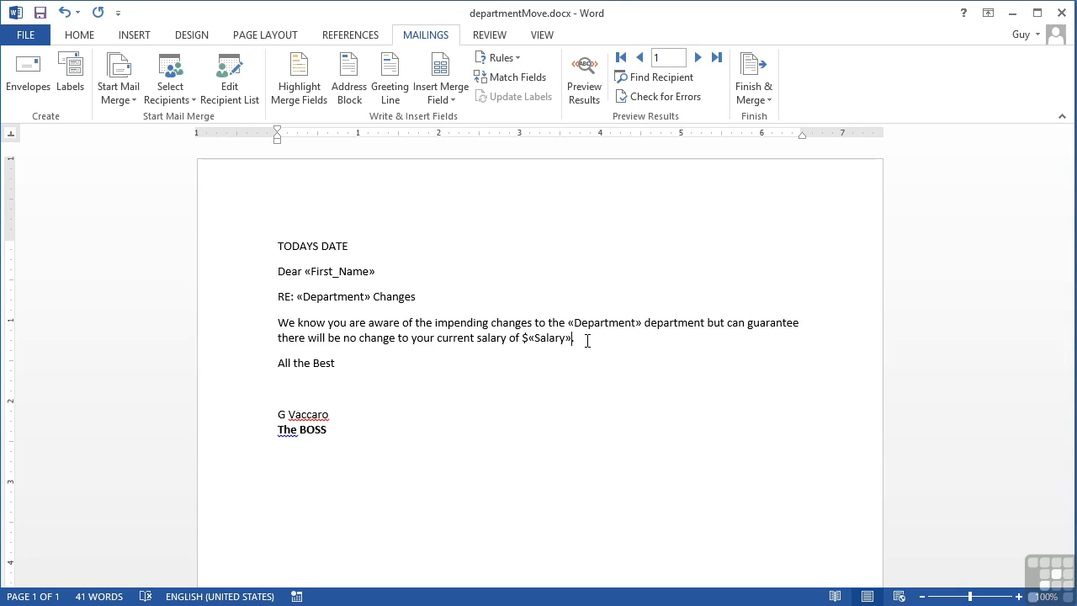
- Preview the merged letters, stepping through the recipients, jumping to the last and first records and moving forward again
{"action": "left_click", "coordinate": [593, 84]}
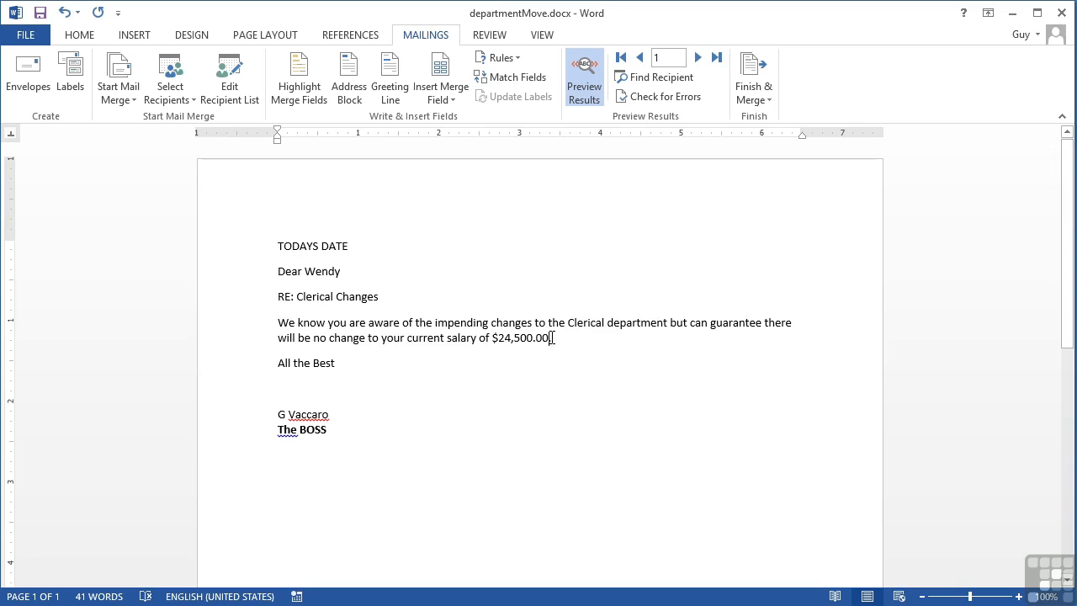
{"action": "left_click", "coordinate": [699, 58]}
{"action": "left_click", "coordinate": [698, 58]}
{"action": "left_click", "coordinate": [698, 58]}
{"action": "left_click", "coordinate": [699, 58]}
{"action": "left_click", "coordinate": [698, 59]}
{"action": "left_click", "coordinate": [698, 63]}
{"action": "left_click", "coordinate": [698, 63]}
{"action": "left_click", "coordinate": [698, 64]}
{"action": "left_click", "coordinate": [698, 64]}
{"action": "left_click", "coordinate": [698, 59]}
{"action": "left_click", "coordinate": [699, 59]}
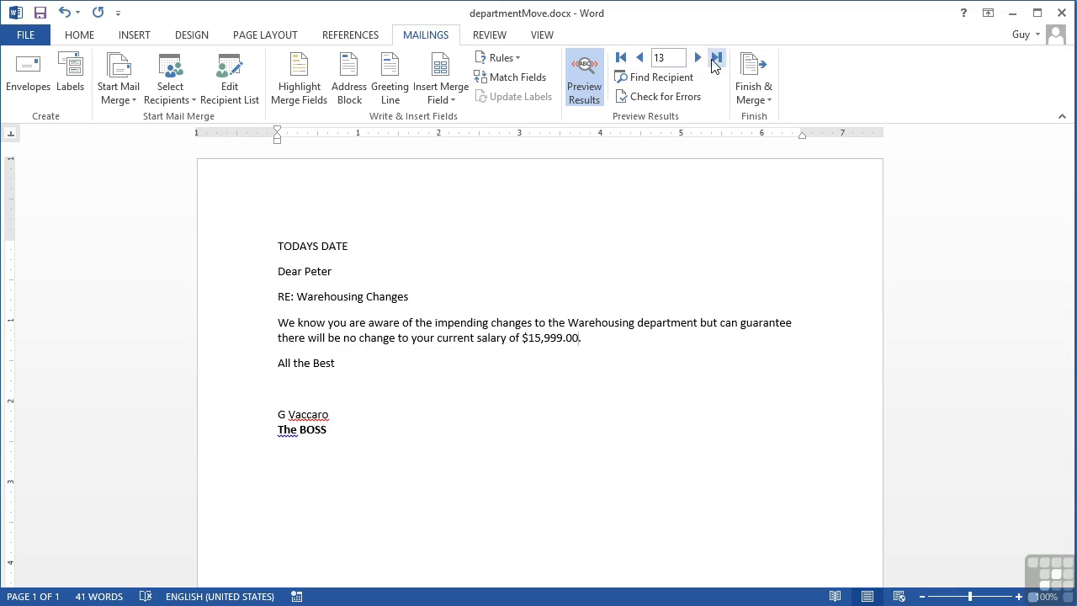
{"action": "left_click", "coordinate": [716, 58]}
{"action": "left_click", "coordinate": [621, 58]}
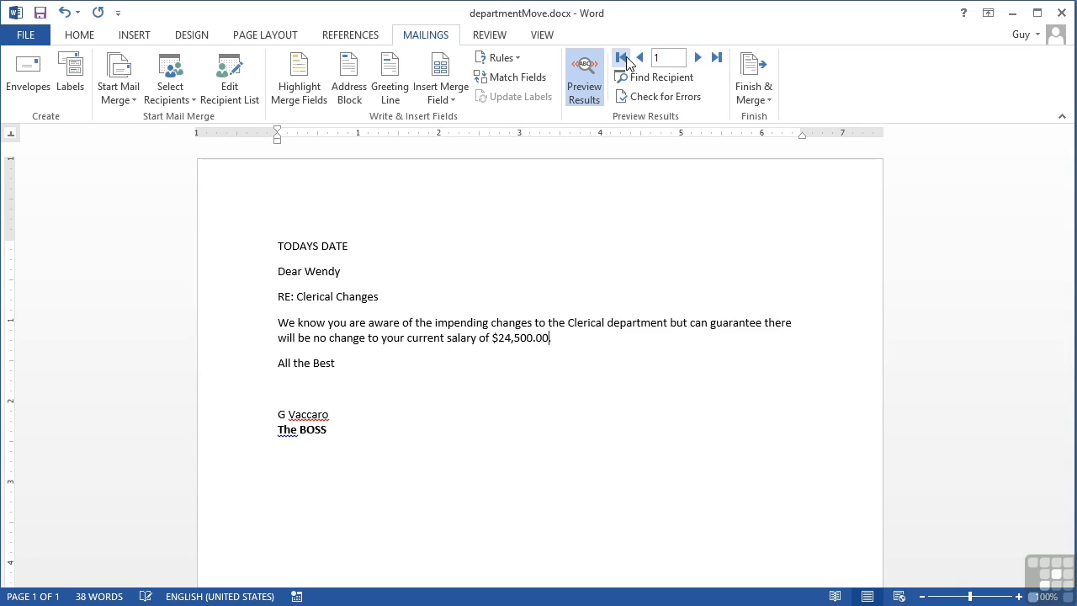
{"action": "left_click", "coordinate": [698, 57]}
{"action": "left_click", "coordinate": [698, 57]}
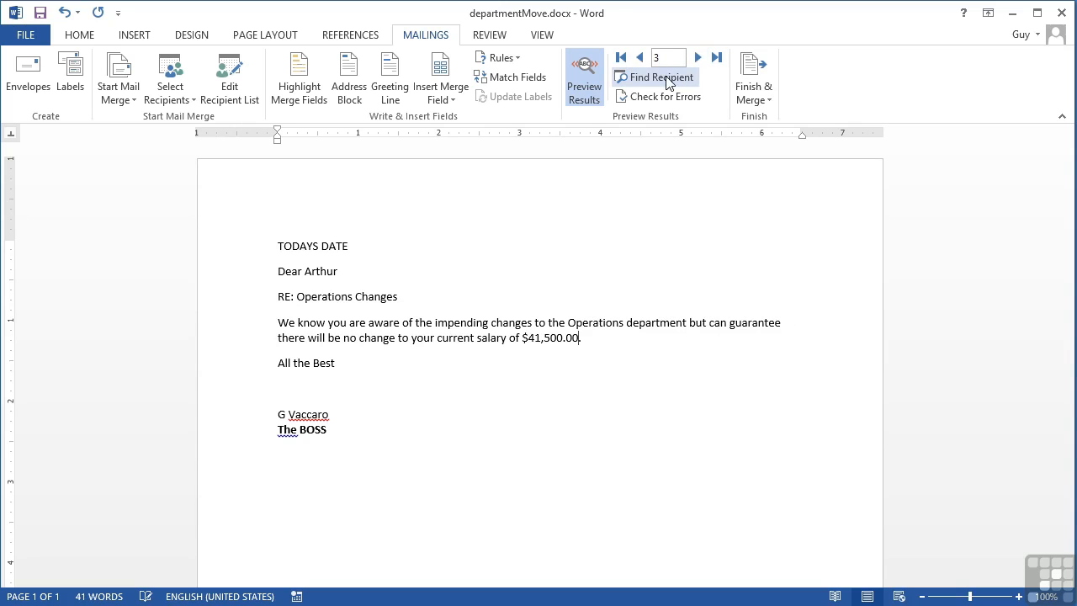
- Find the first recipient with a given first name by searching the First_Name field
{"action": "left_click", "coordinate": [662, 77]}
{"action": "type", "text": "paul"}
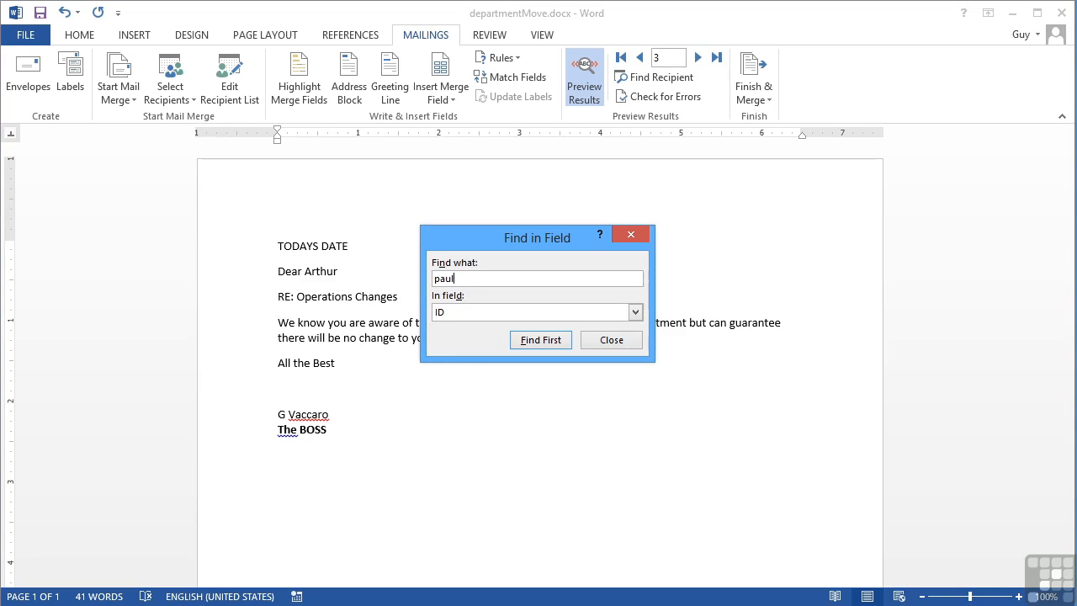
{"action": "left_click", "coordinate": [636, 312]}
{"action": "left_click", "coordinate": [461, 348]}
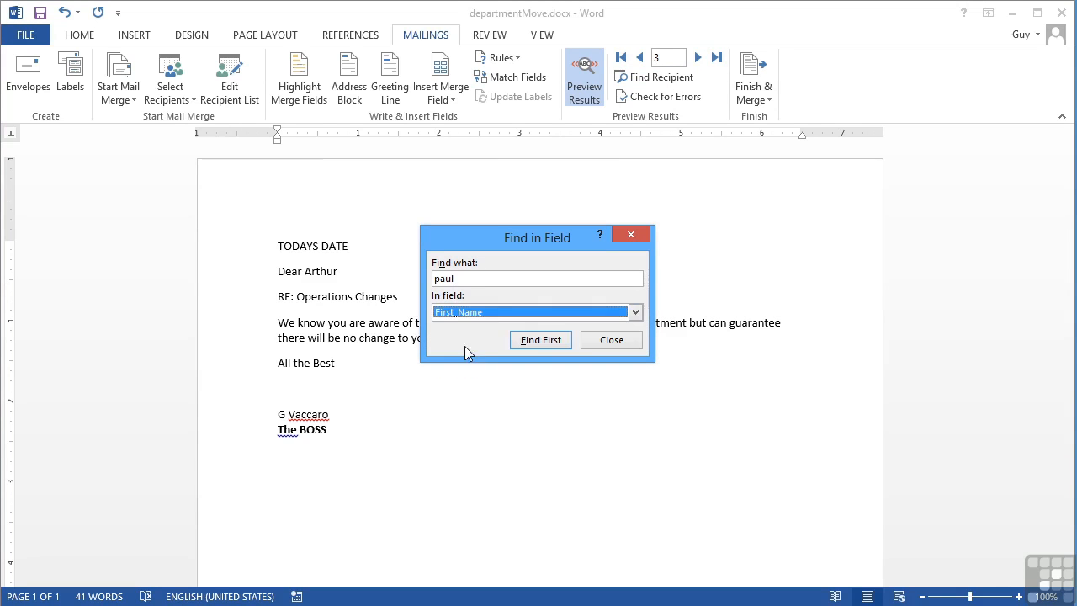
{"action": "left_click", "coordinate": [554, 340]}
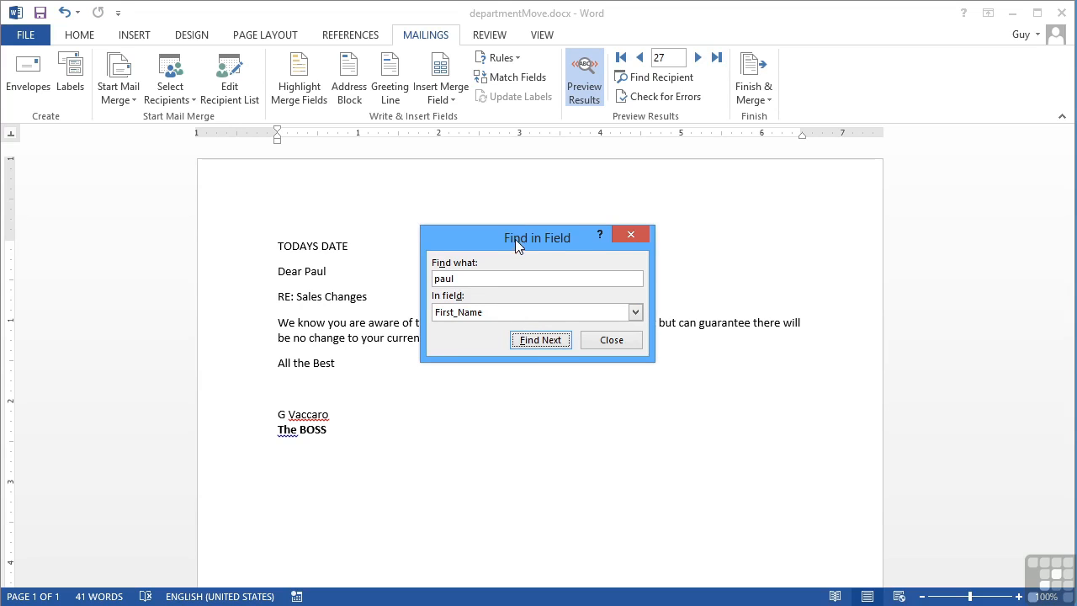
- Move the search dialog off the letter text and cycle through the matching recipients, continuing from the beginning of the database each time
{"action": "left_click_drag", "start_coordinate": [515, 242], "coordinate": [661, 172]}
{"action": "left_click", "coordinate": [686, 274]}
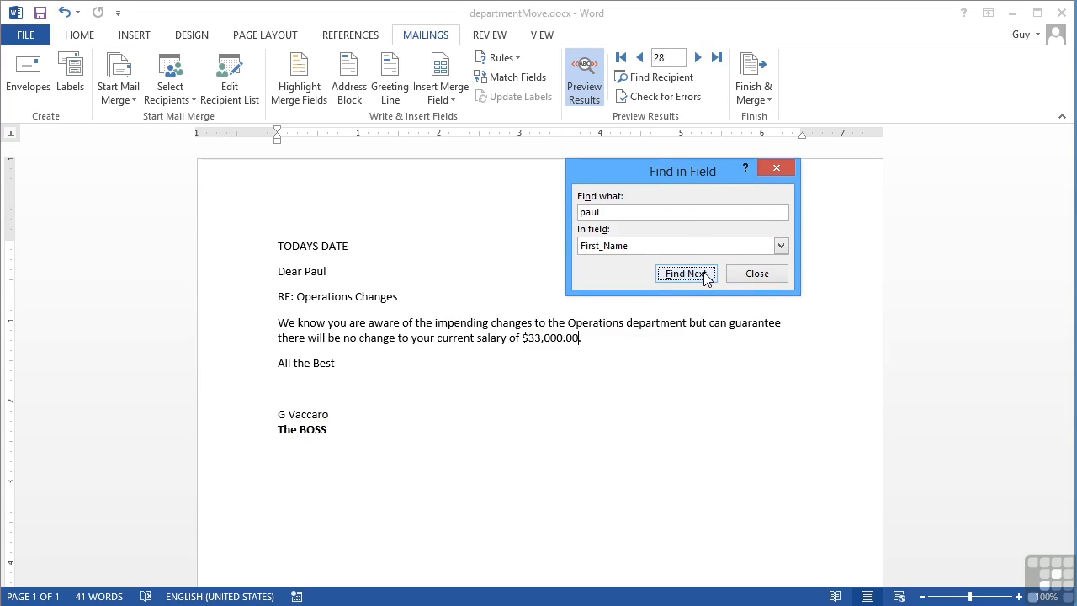
{"action": "left_click", "coordinate": [705, 278]}
{"action": "left_click", "coordinate": [706, 278]}
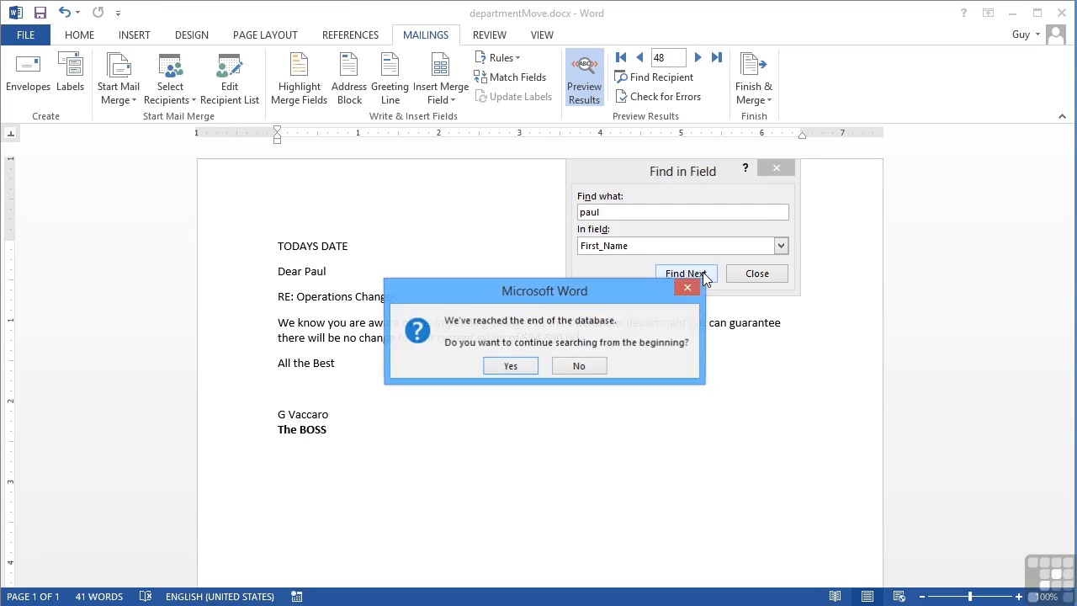
{"action": "left_click", "coordinate": [527, 367]}
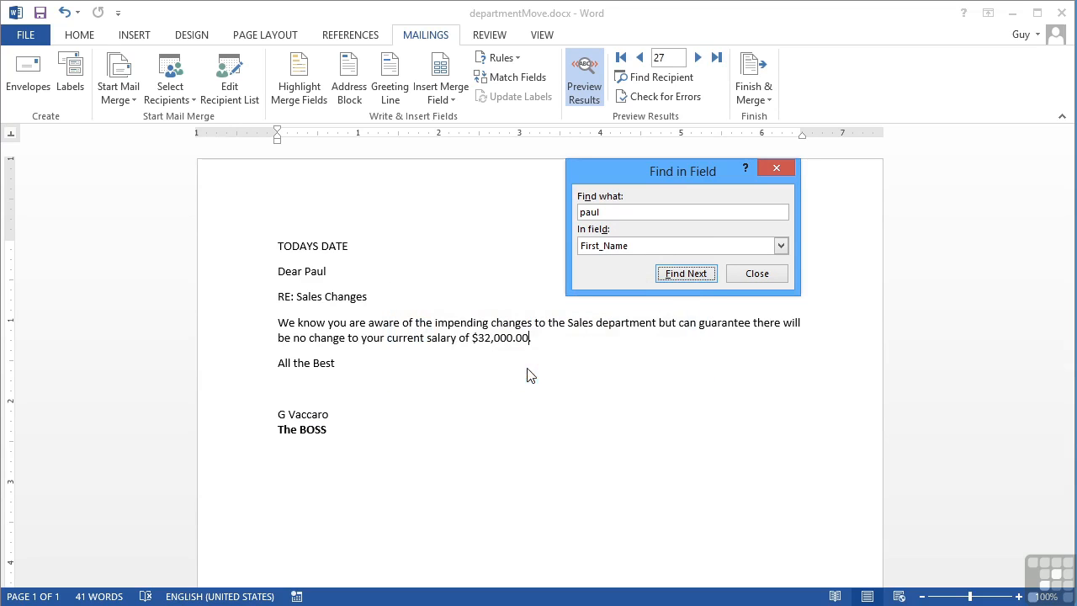
{"action": "left_click", "coordinate": [686, 274]}
{"action": "left_click", "coordinate": [685, 274]}
{"action": "left_click", "coordinate": [686, 273]}
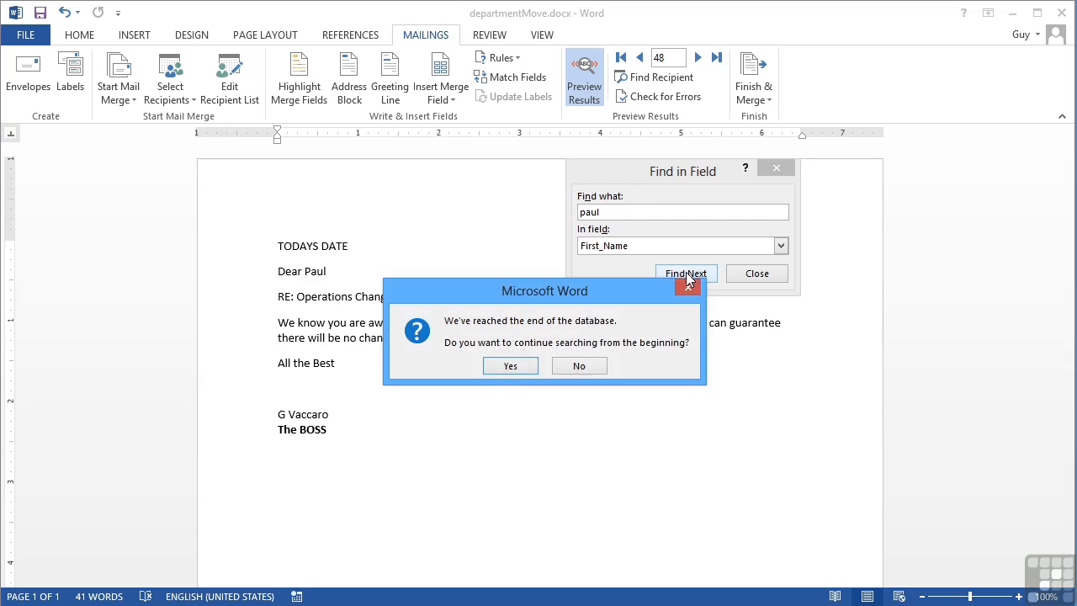
{"action": "left_click", "coordinate": [521, 366]}
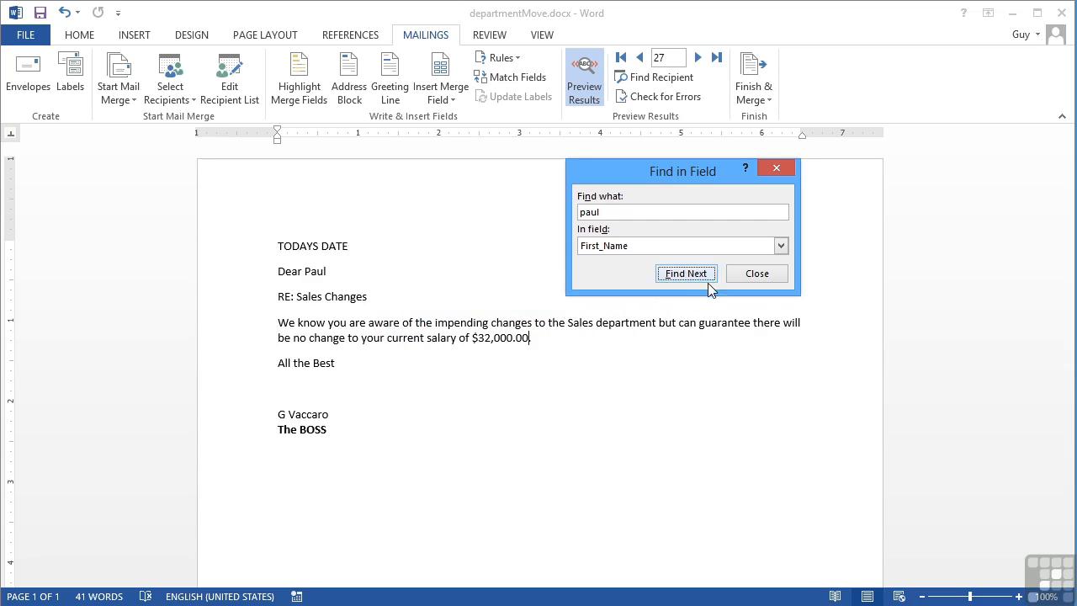
- Turn off the results preview and replace the TODAYS DATE line with an automatically updating date in the March 21, 2013 format
{"action": "left_click", "coordinate": [754, 274]}
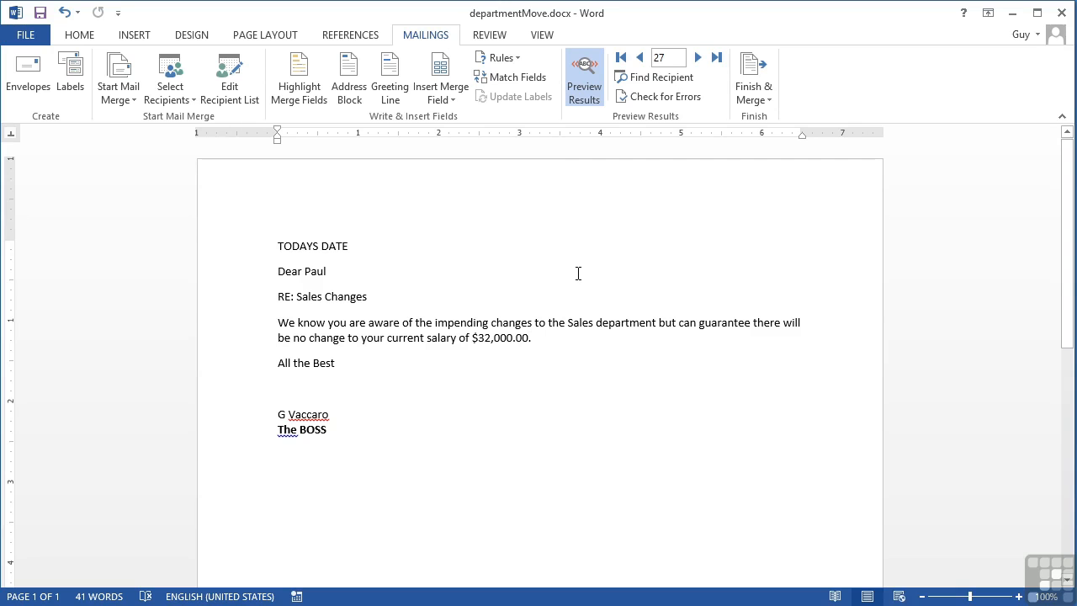
{"action": "left_click", "coordinate": [583, 90]}
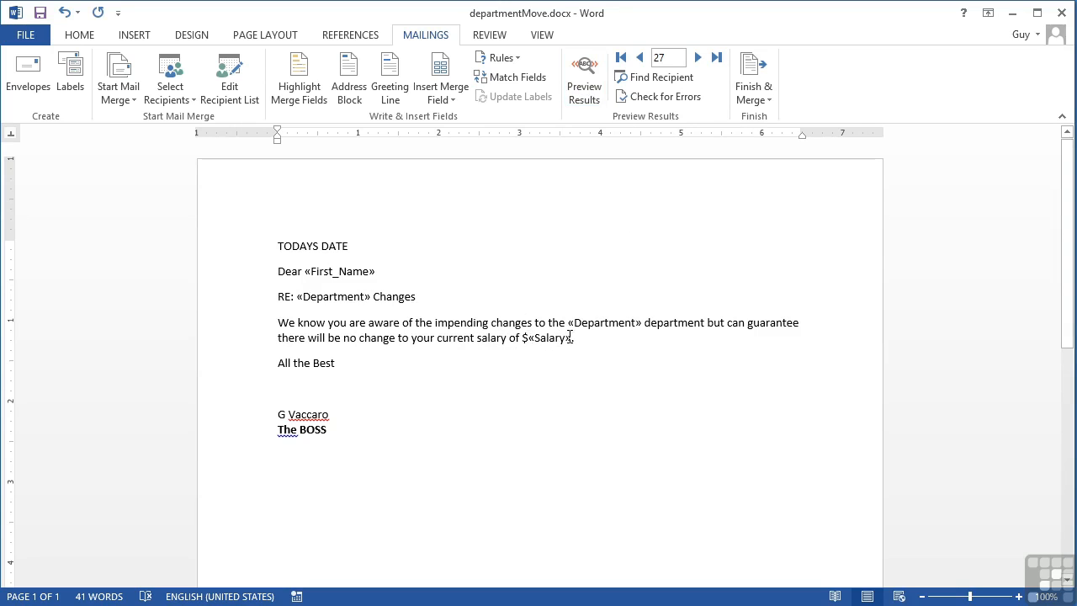
{"action": "triple_click", "coordinate": [344, 246]}
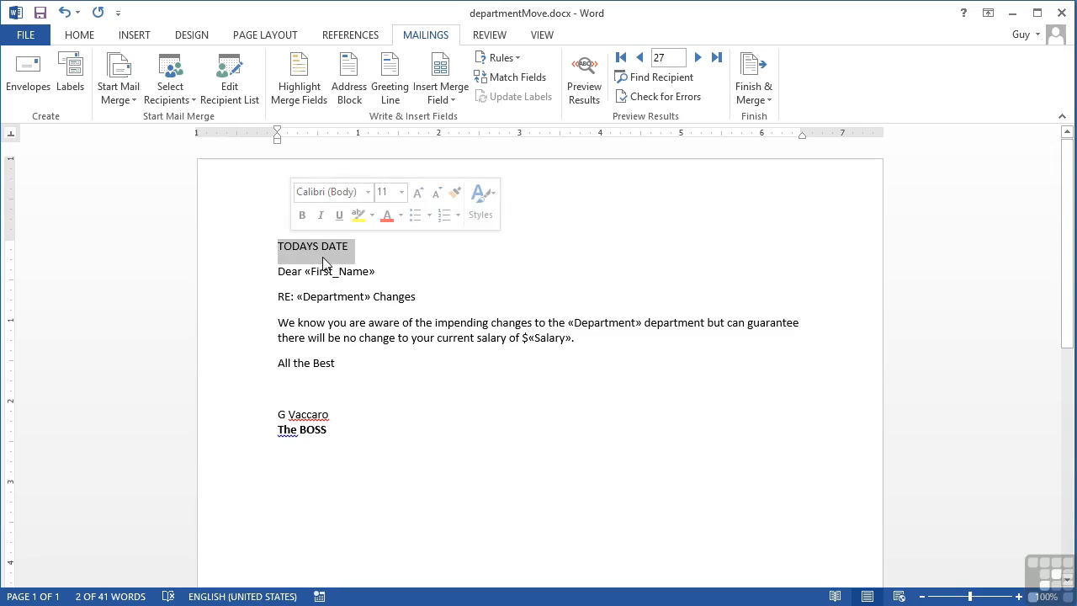
{"action": "left_click", "coordinate": [144, 33]}
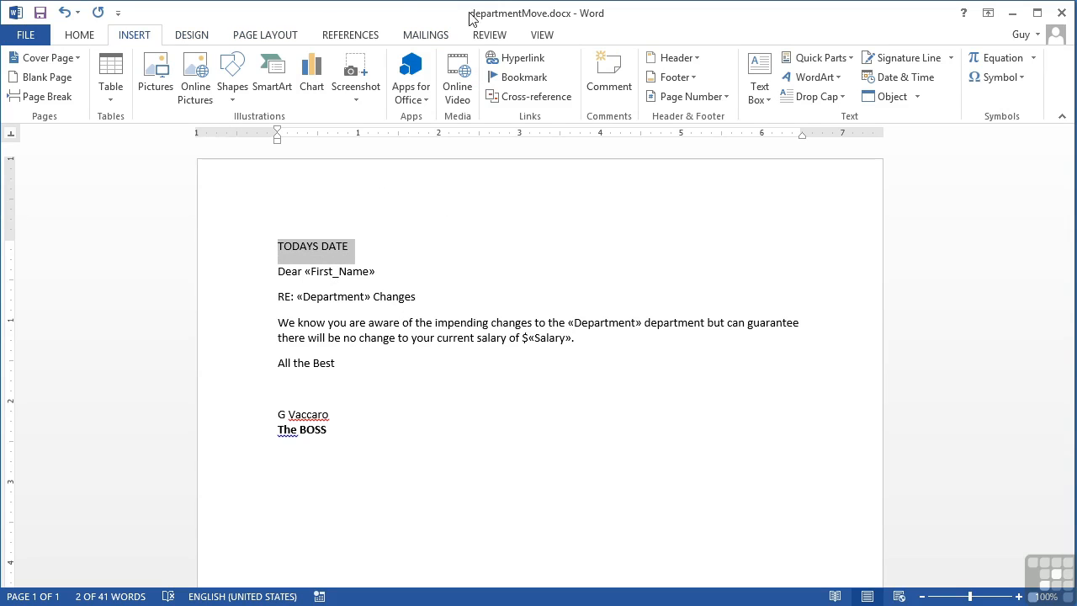
{"action": "left_click", "coordinate": [899, 77]}
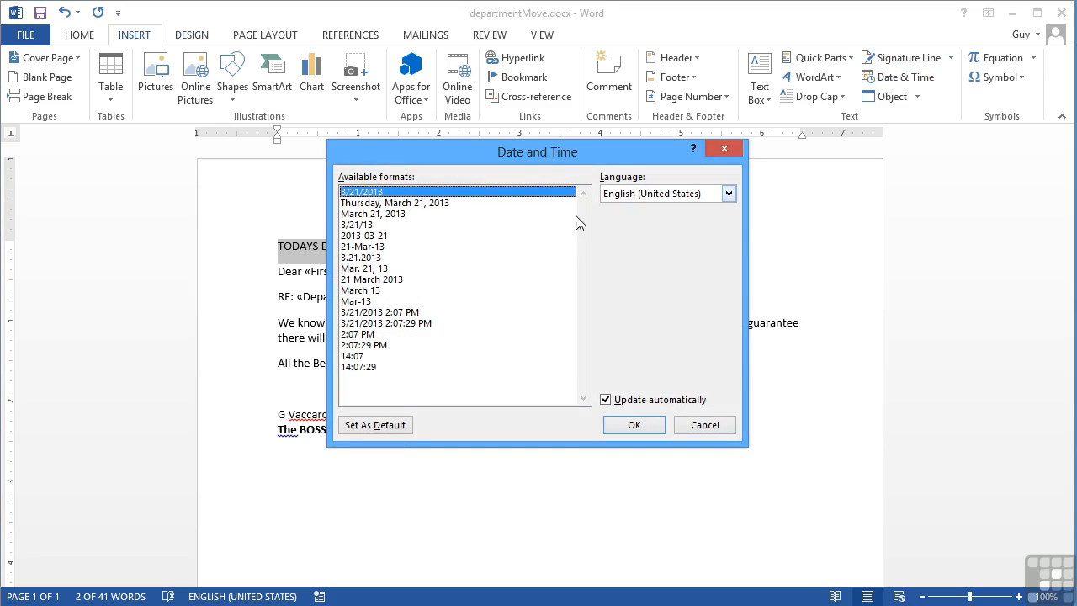
{"action": "left_click", "coordinate": [390, 215]}
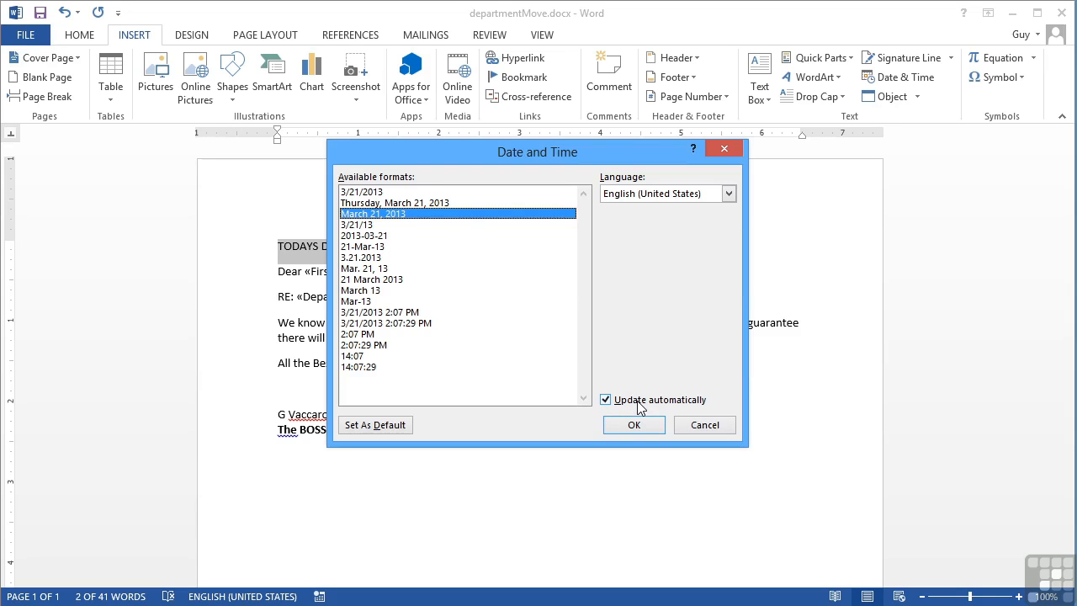
{"action": "left_click", "coordinate": [631, 426]}
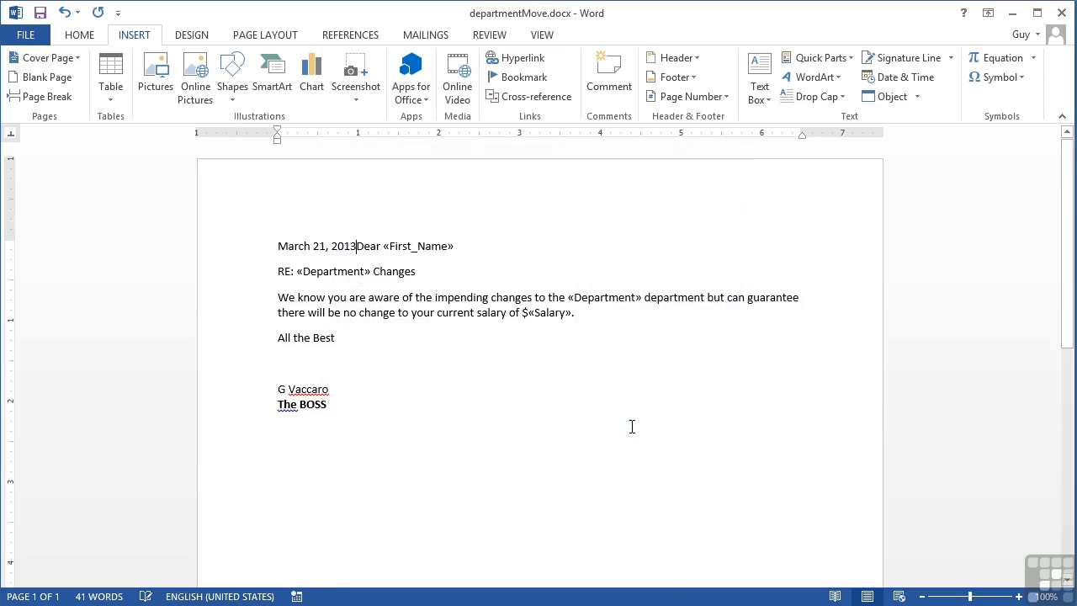
- Separate the Dear line from the date, leaving an empty paragraph between them
{"action": "key", "text": "Return"}
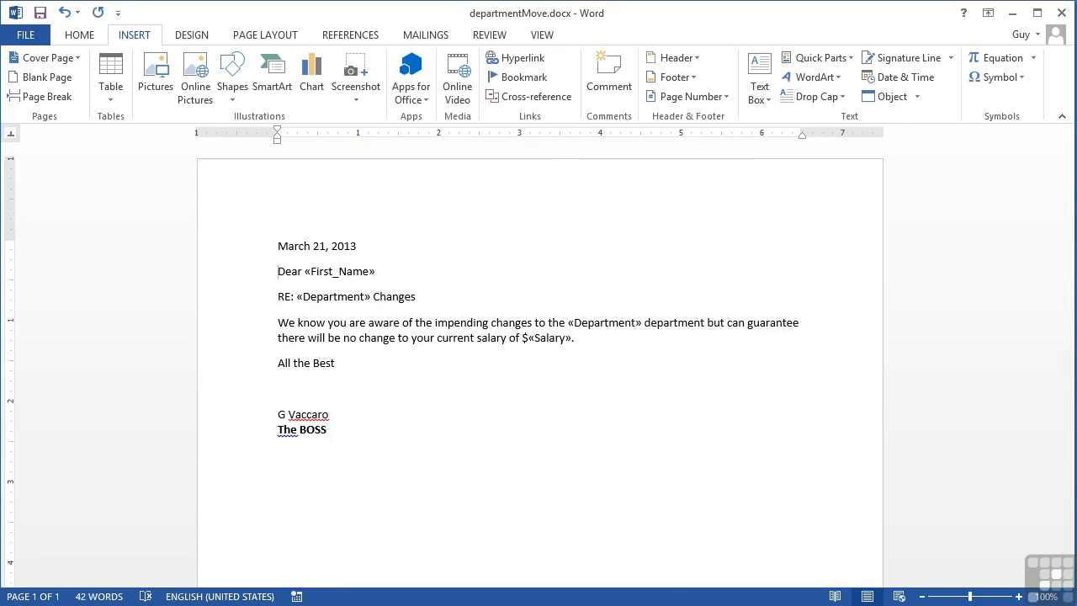
{"action": "key", "text": "Return"}
{"action": "left_click", "coordinate": [363, 455]}
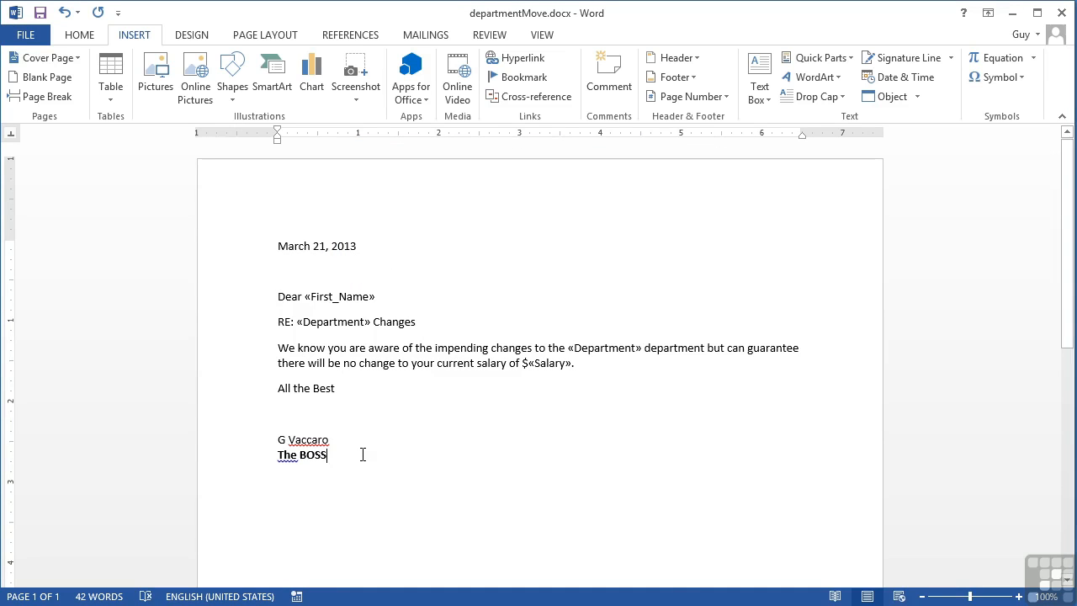
- Finish the merge into individual editable letters in a new document, including all records
{"action": "left_click", "coordinate": [444, 39]}
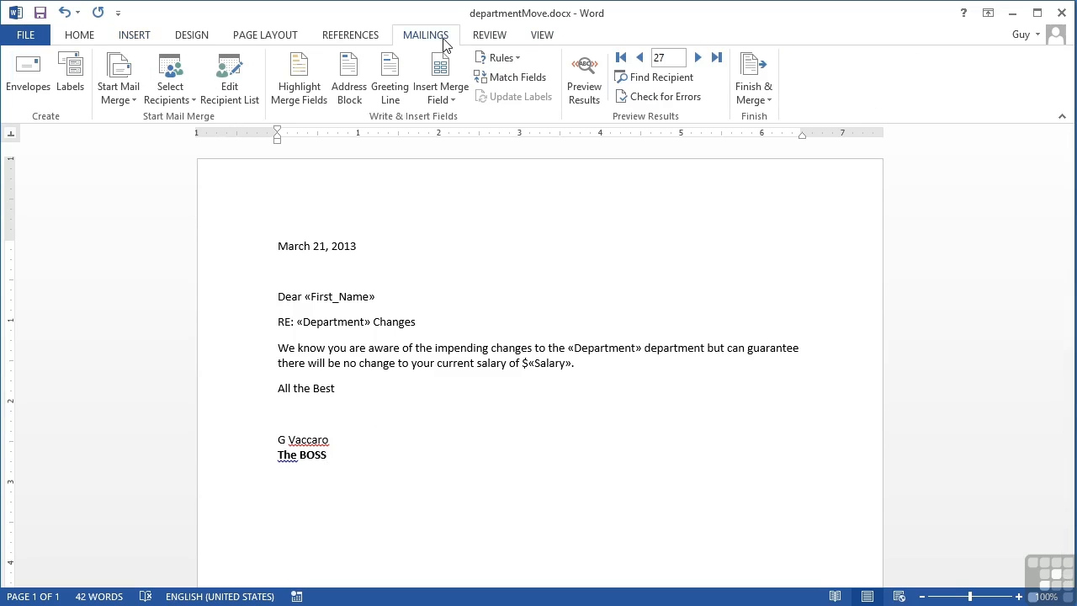
{"action": "left_click", "coordinate": [766, 99]}
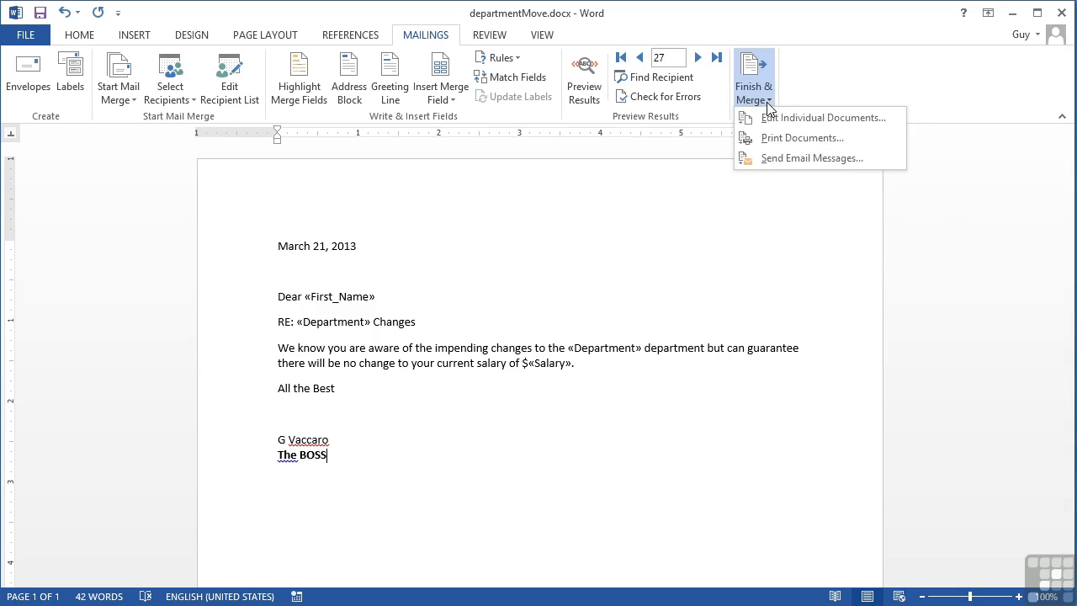
{"action": "left_click", "coordinate": [811, 120]}
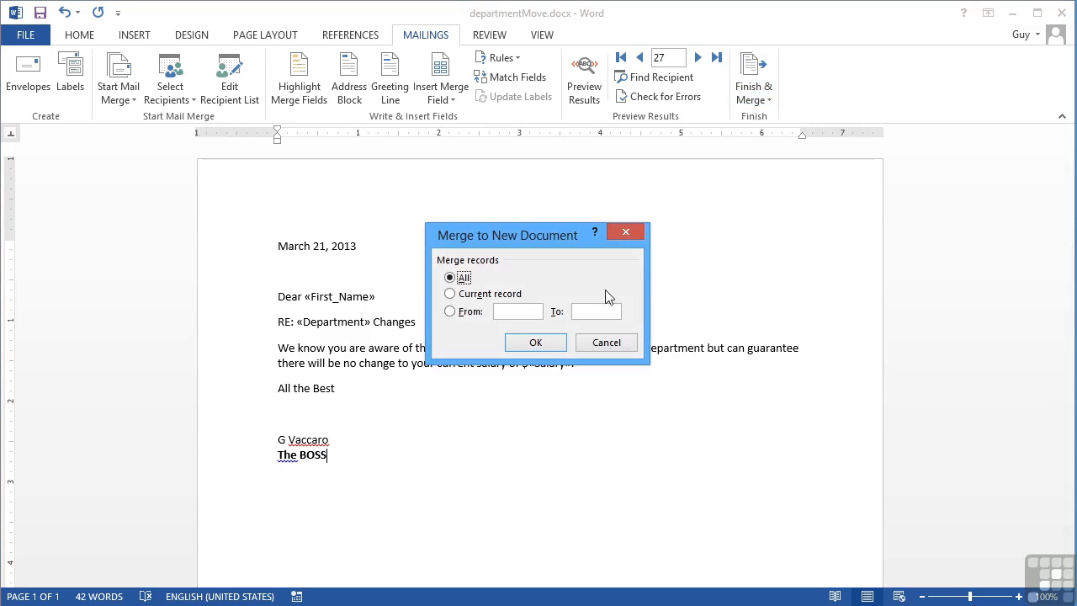
{"action": "left_click", "coordinate": [482, 295]}
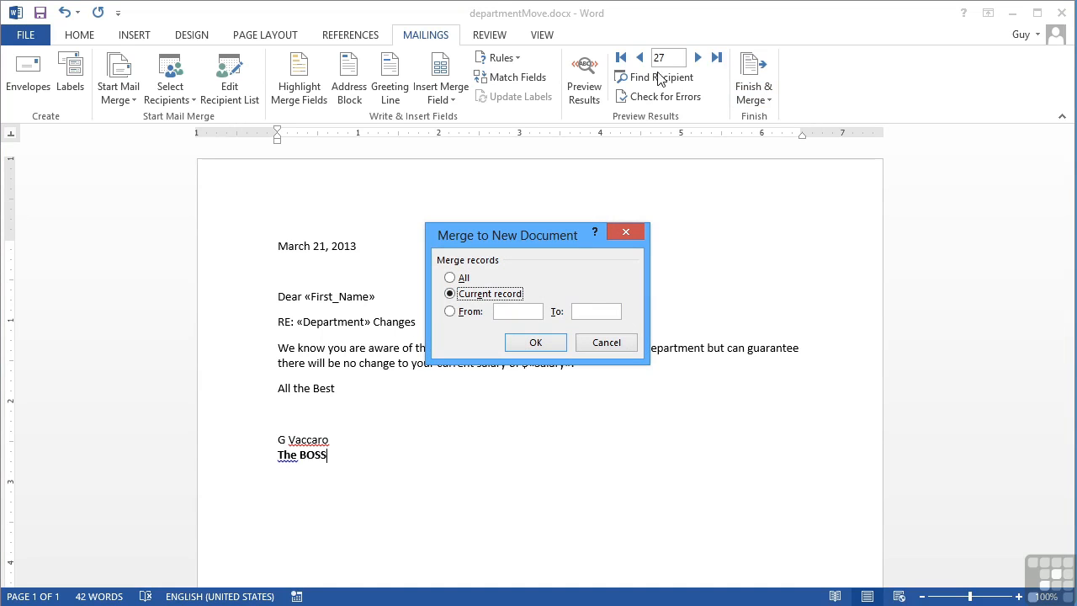
{"action": "left_click", "coordinate": [476, 313]}
{"action": "left_click", "coordinate": [461, 278]}
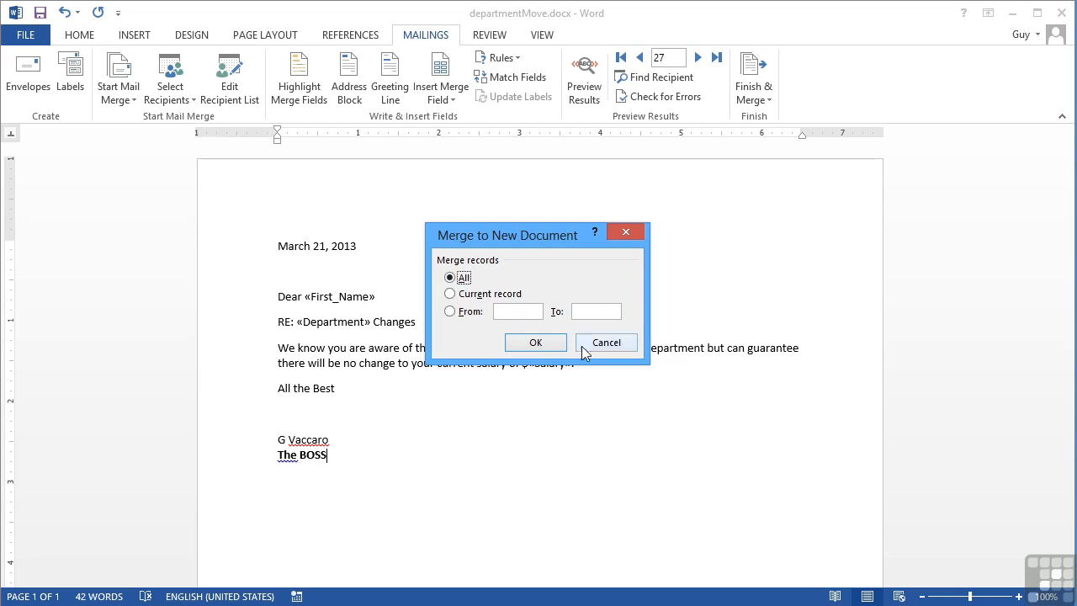
{"action": "left_click", "coordinate": [532, 346]}
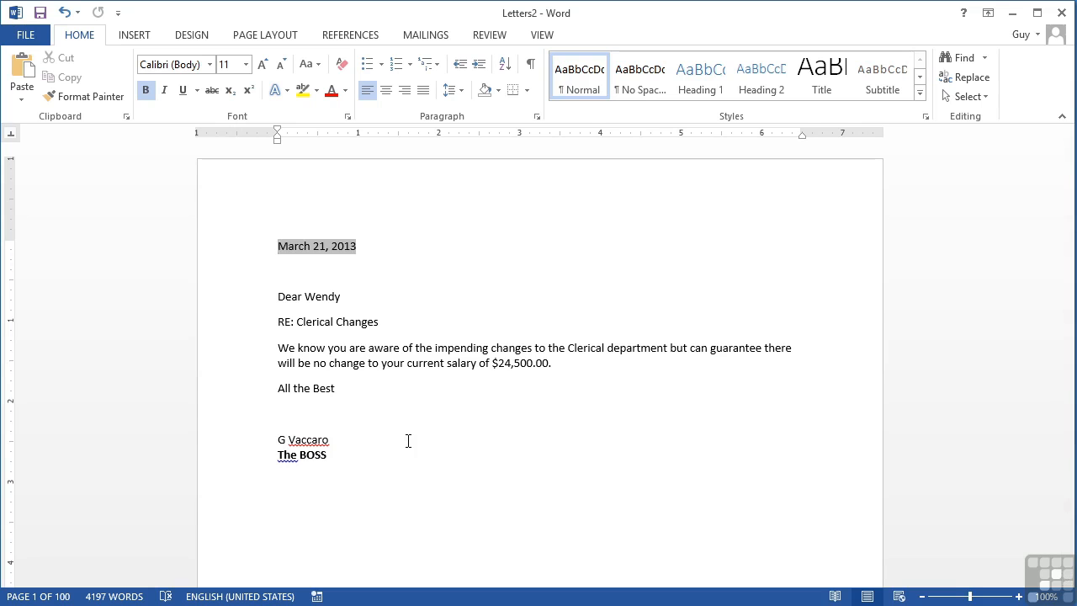
- Review the first few merged letters, checking the department name in the subject line and body and the salary amount
{"action": "scroll", "coordinate": [409, 441], "scroll_direction": "down", "scroll_amount": 12}
{"action": "scroll", "coordinate": [409, 441], "scroll_direction": "down", "scroll_amount": 5}
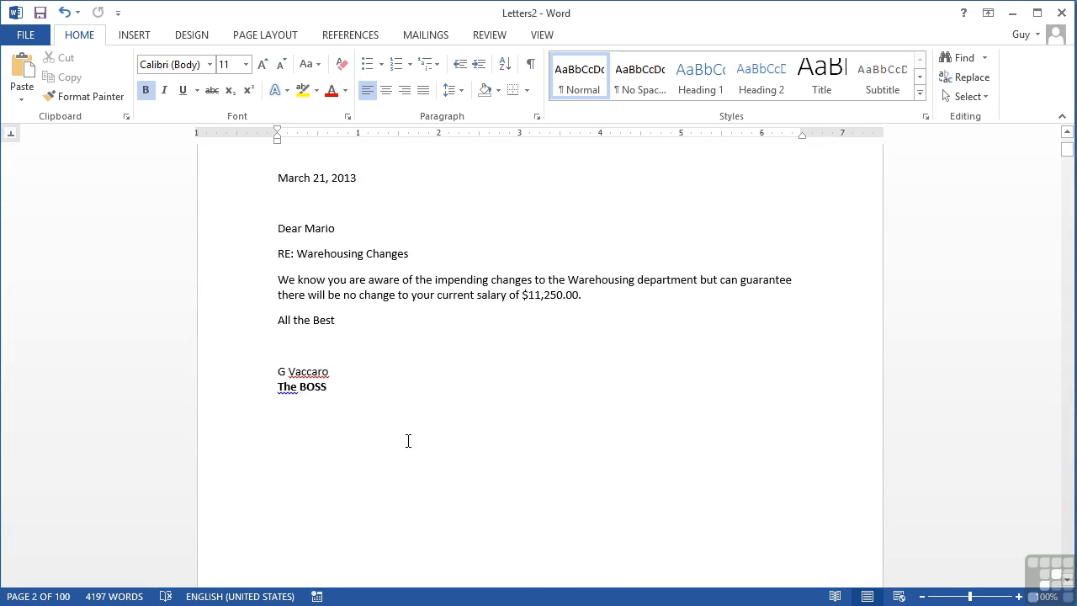
{"action": "scroll", "coordinate": [408, 441], "scroll_direction": "down", "scroll_amount": 10}
{"action": "scroll", "coordinate": [408, 441], "scroll_direction": "down", "scroll_amount": 11}
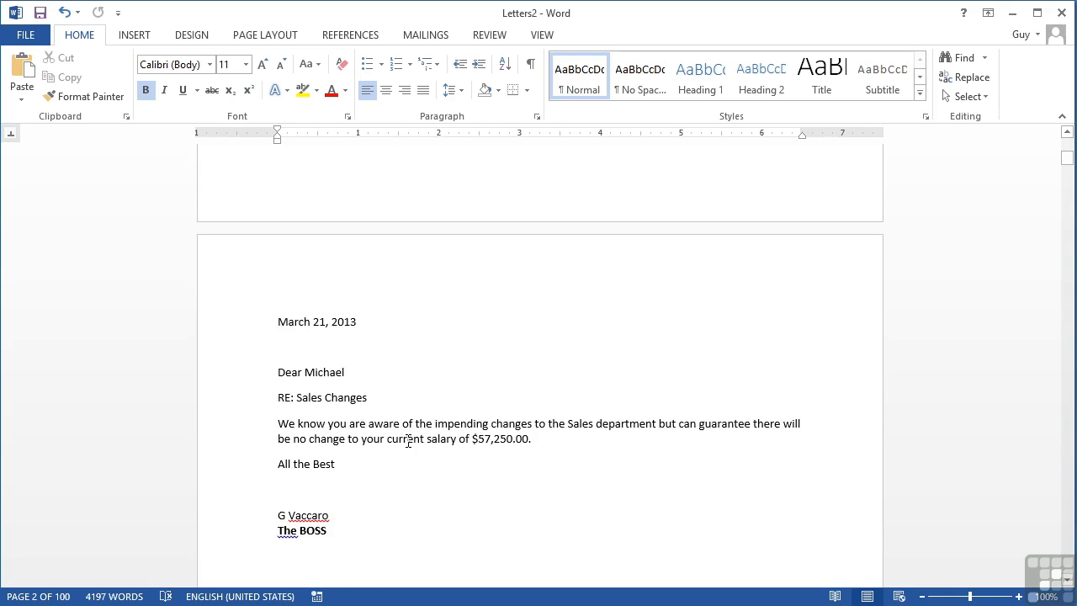
{"action": "double_click", "coordinate": [311, 401]}
{"action": "double_click", "coordinate": [580, 423]}
{"action": "left_click_drag", "start_coordinate": [486, 443], "coordinate": [530, 439]}
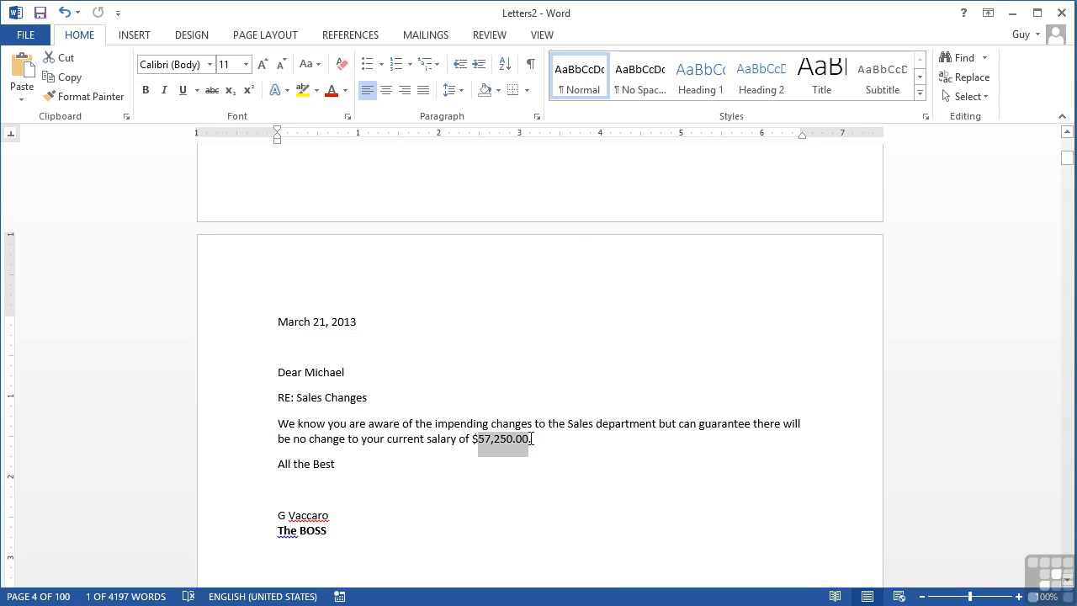
{"action": "left_click", "coordinate": [465, 491]}
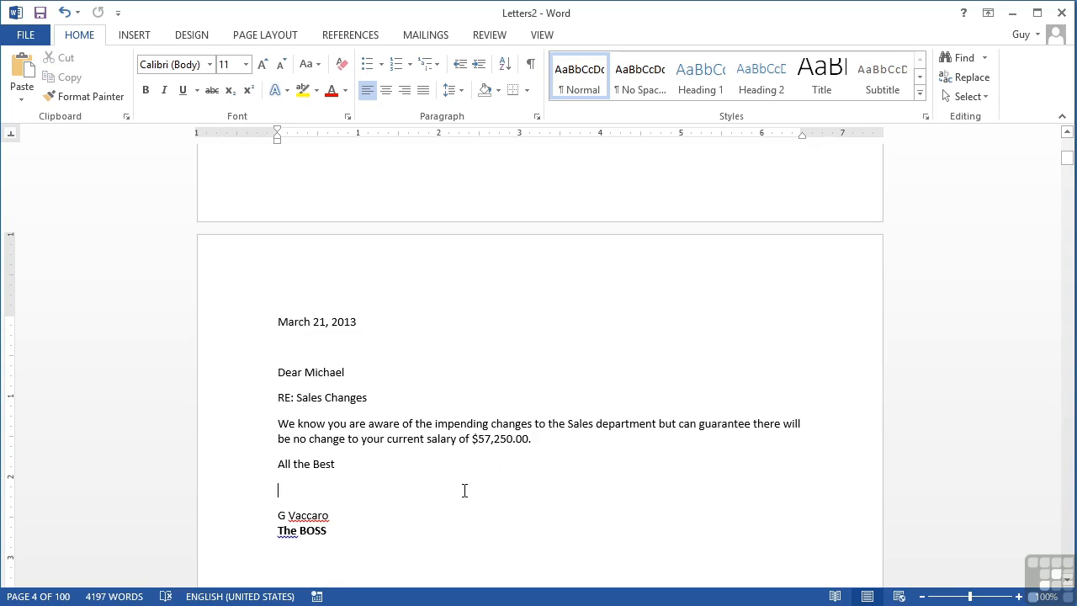